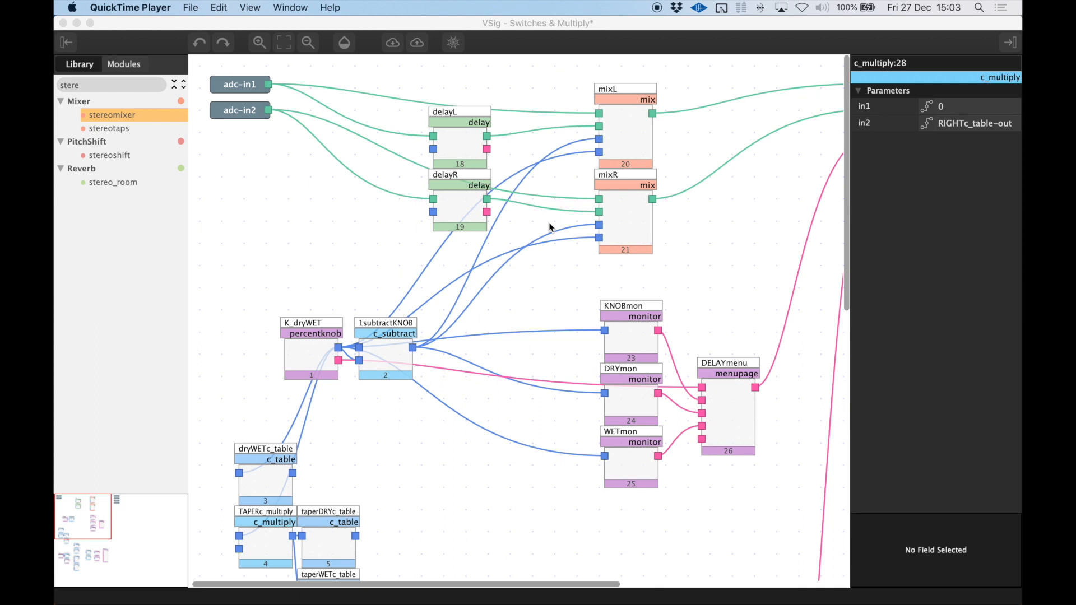
Examine the adc-in1 and adc-in2 connections and the input parameters of the mixL and mixR modules.
{"action": "scroll", "coordinate": [549, 227], "scroll_direction": "down", "scroll_amount": 2}
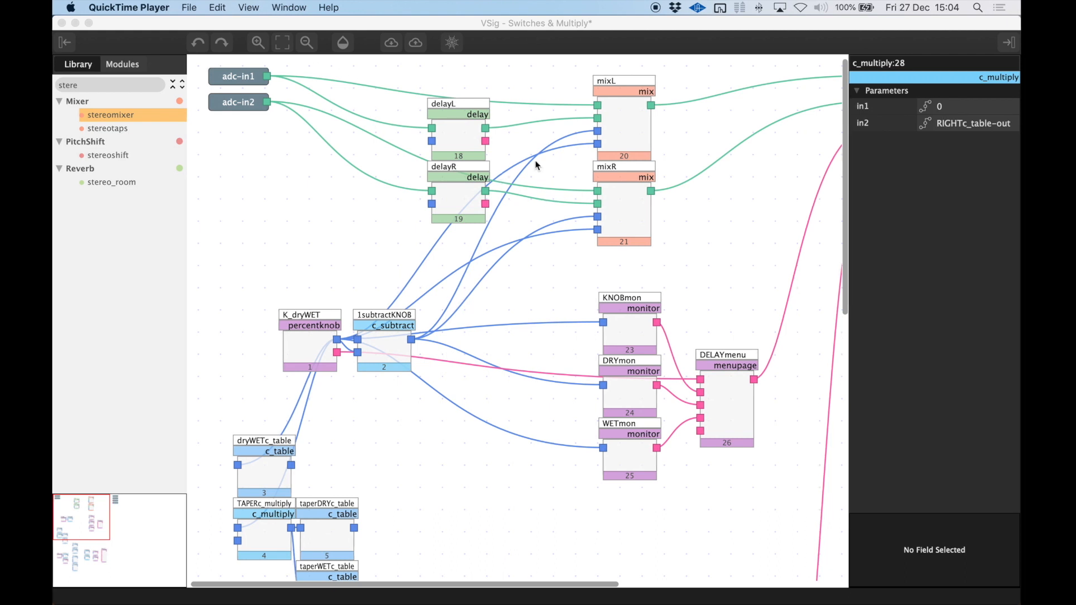
{"action": "left_click", "coordinate": [267, 77]}
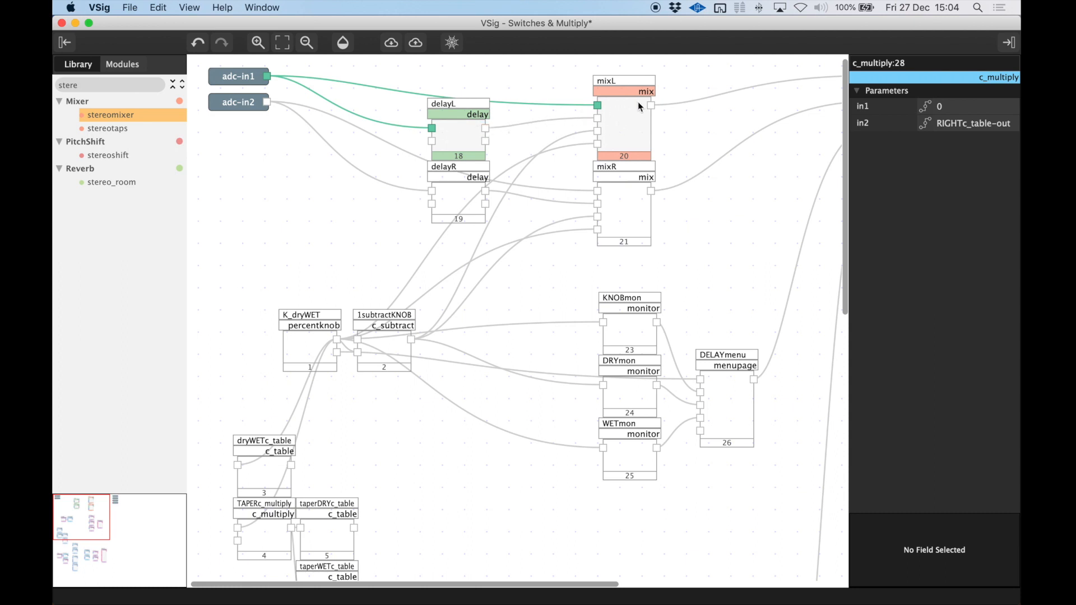
{"action": "left_click", "coordinate": [608, 111]}
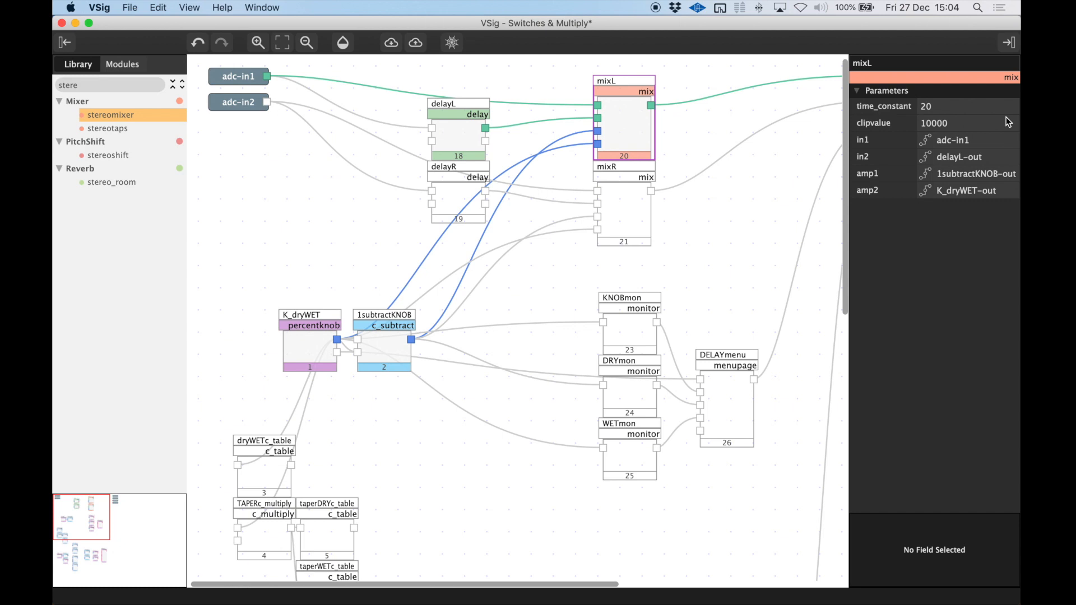
{"action": "left_click", "coordinate": [882, 145]}
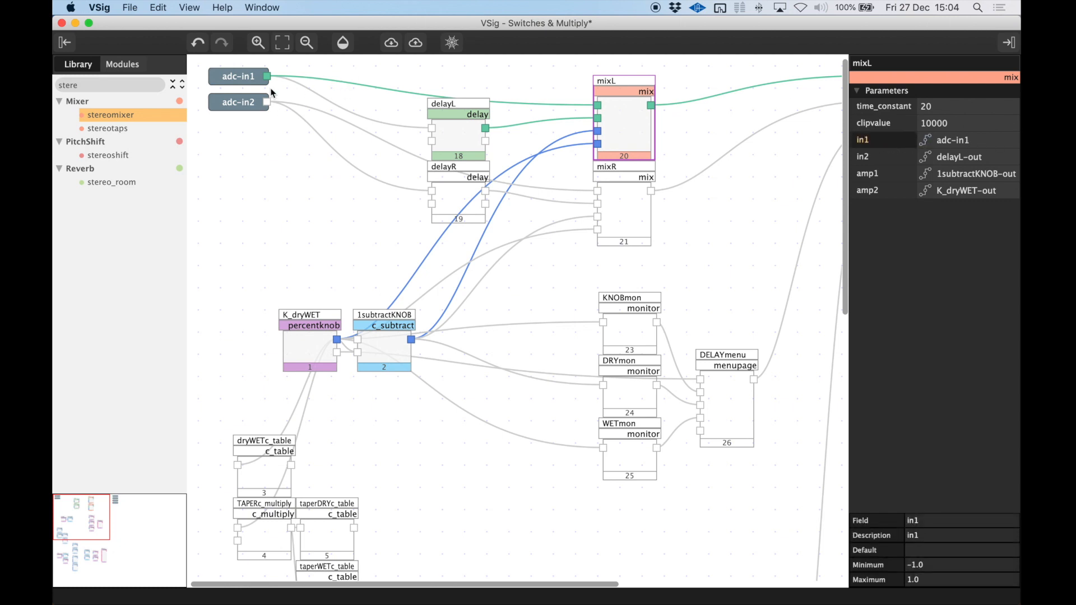
{"action": "left_click", "coordinate": [875, 156]}
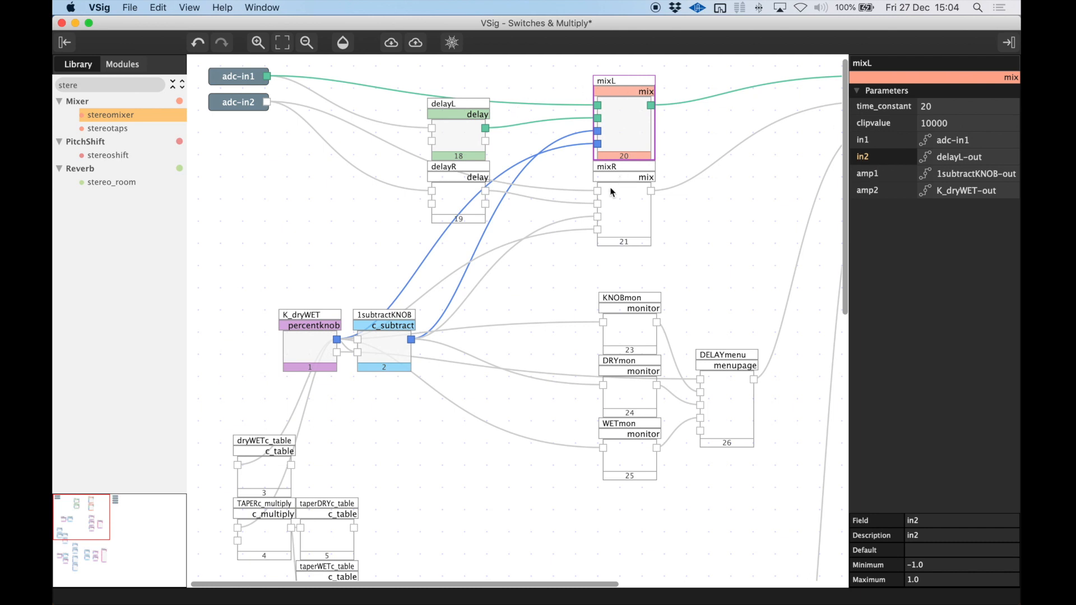
{"action": "left_click", "coordinate": [266, 103]}
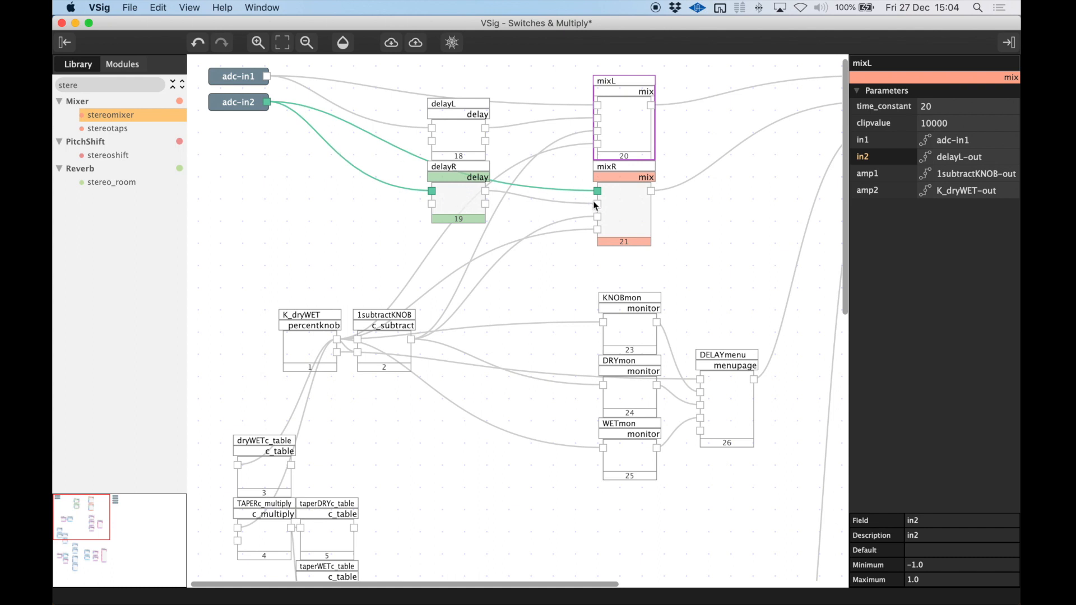
{"action": "left_click", "coordinate": [626, 203]}
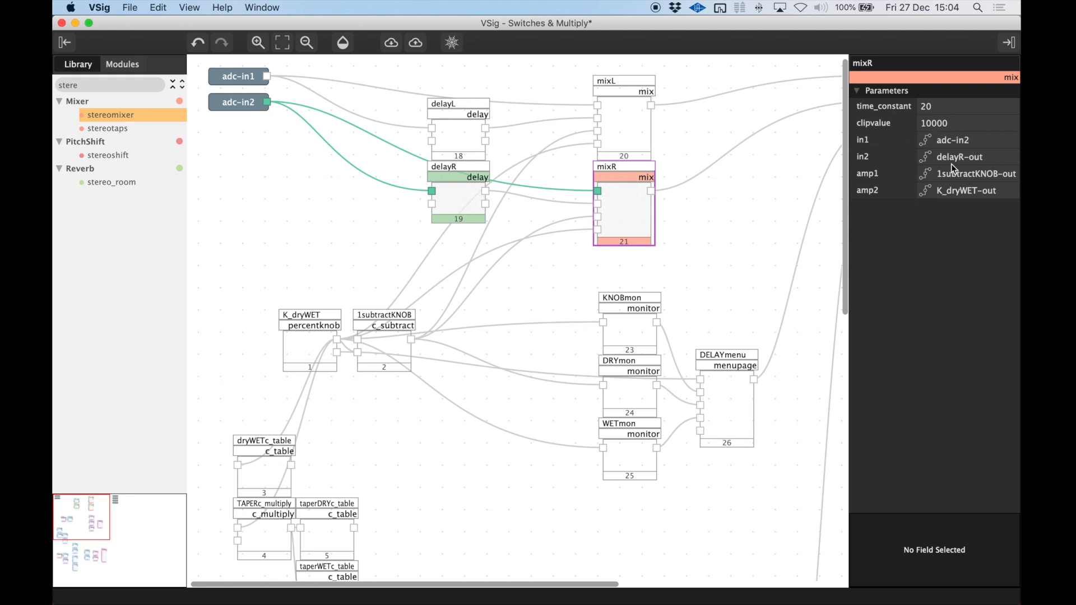
{"action": "left_click", "coordinate": [639, 205]}
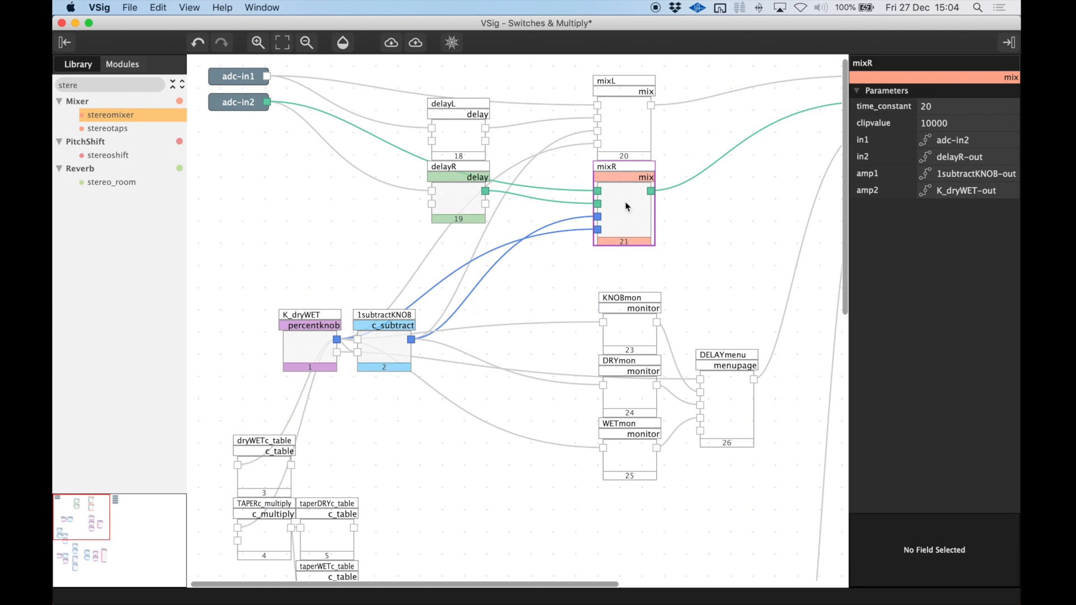
Inspect the parameters of K_dryWET, 1subtractKNOB, dryWETc_table, TAPERc_multiply and taperDRYc_table.
{"action": "left_click", "coordinate": [308, 348]}
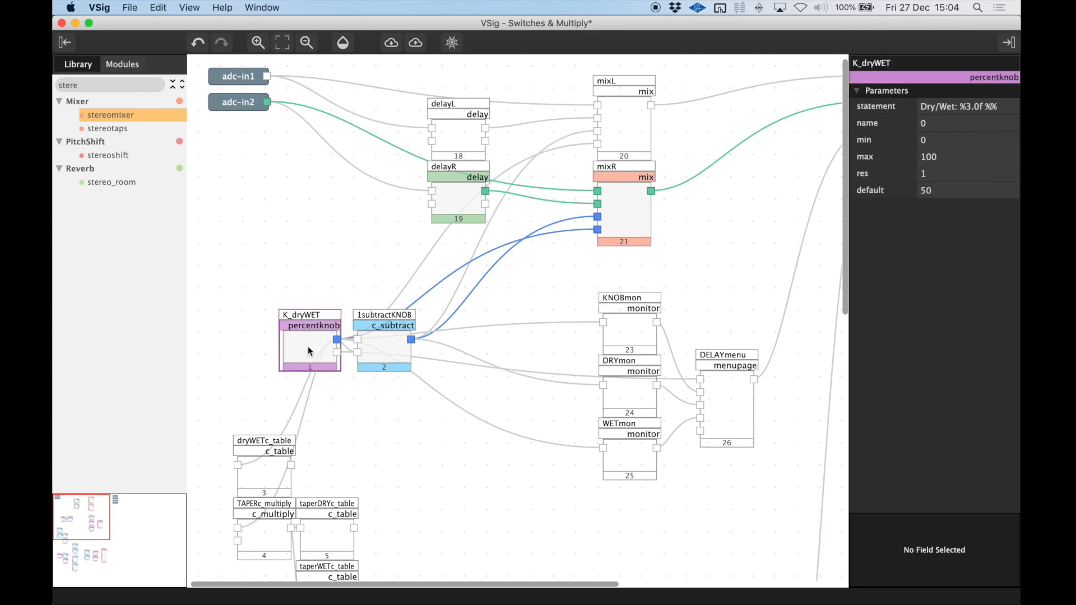
{"action": "left_click", "coordinate": [382, 349]}
{"action": "scroll", "coordinate": [382, 349], "scroll_direction": "down", "scroll_amount": 3}
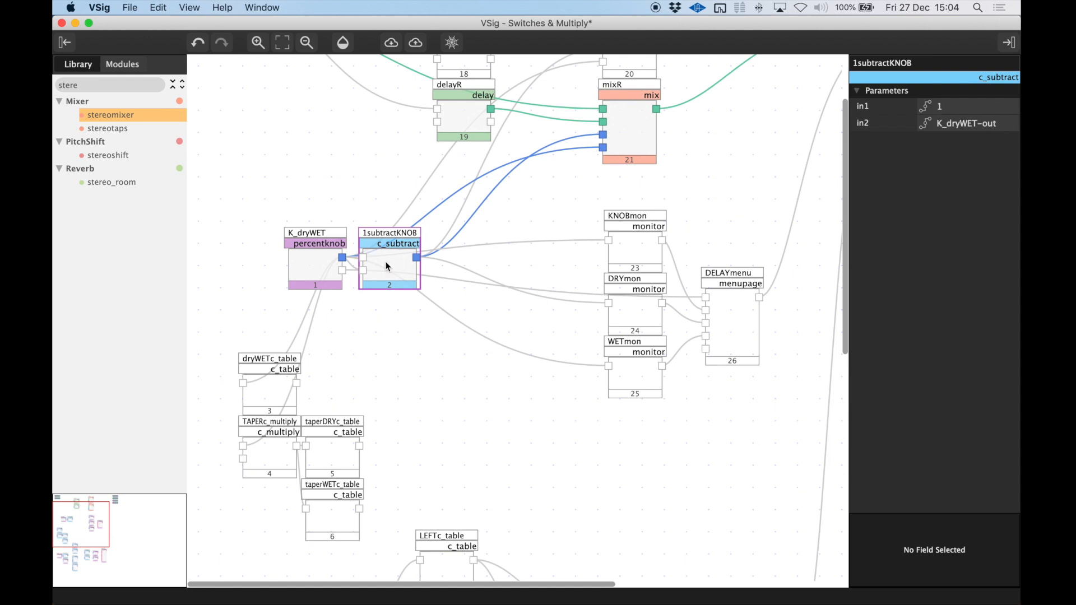
{"action": "scroll", "coordinate": [372, 330], "scroll_direction": "down", "scroll_amount": 2}
{"action": "left_click", "coordinate": [269, 354]}
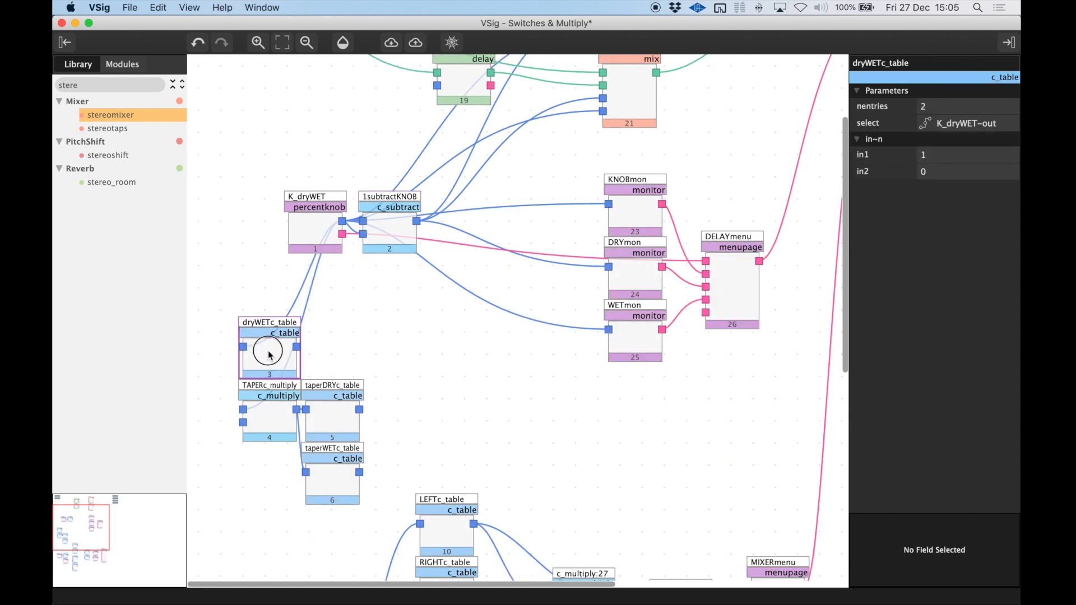
{"action": "left_click", "coordinate": [275, 413]}
{"action": "left_click", "coordinate": [325, 413]}
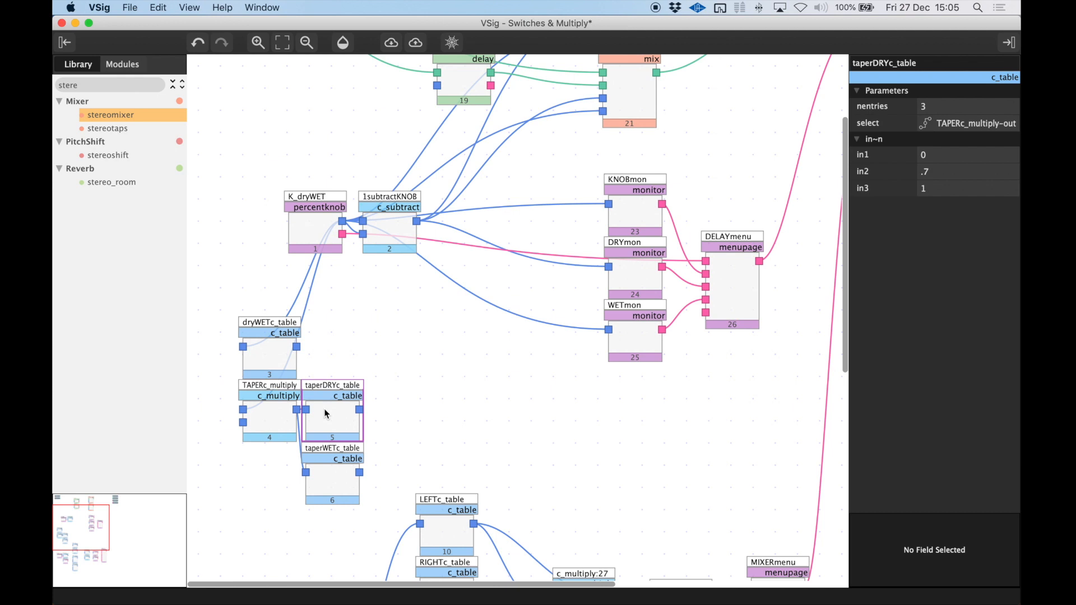
Look over the pan section, checking LEFTc_switch, PANadder1 and the neighbouring table and switch modules.
{"action": "scroll", "coordinate": [324, 409], "scroll_direction": "down", "scroll_amount": 10}
{"action": "left_click", "coordinate": [453, 403]}
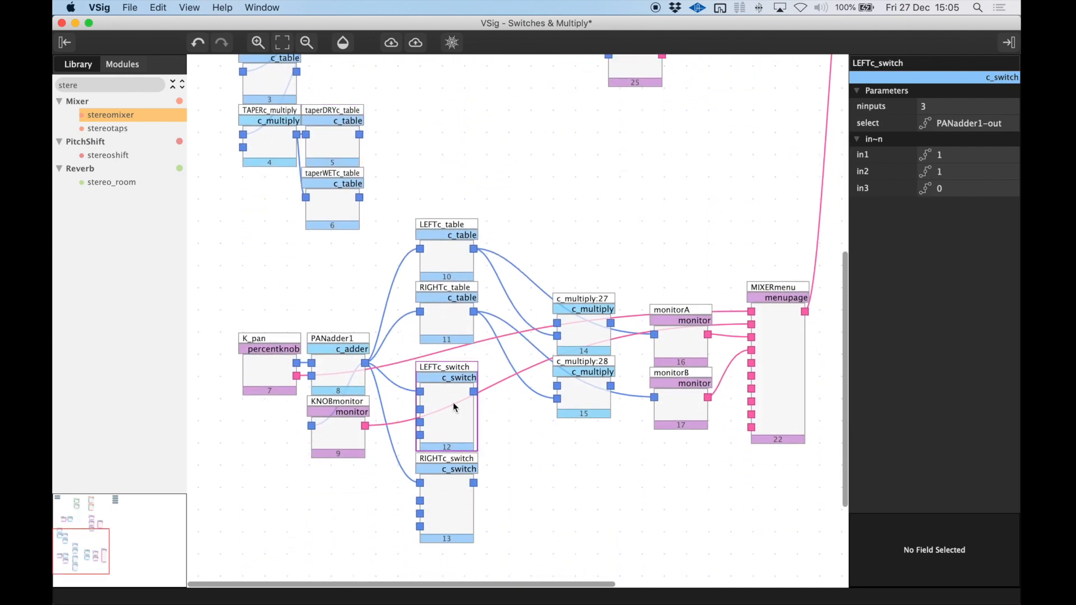
{"action": "left_click", "coordinate": [336, 343]}
{"action": "scroll", "coordinate": [334, 328], "scroll_direction": "up", "scroll_amount": 15}
{"action": "scroll", "coordinate": [333, 328], "scroll_direction": "down", "scroll_amount": 8}
{"action": "scroll", "coordinate": [334, 328], "scroll_direction": "down", "scroll_amount": 10}
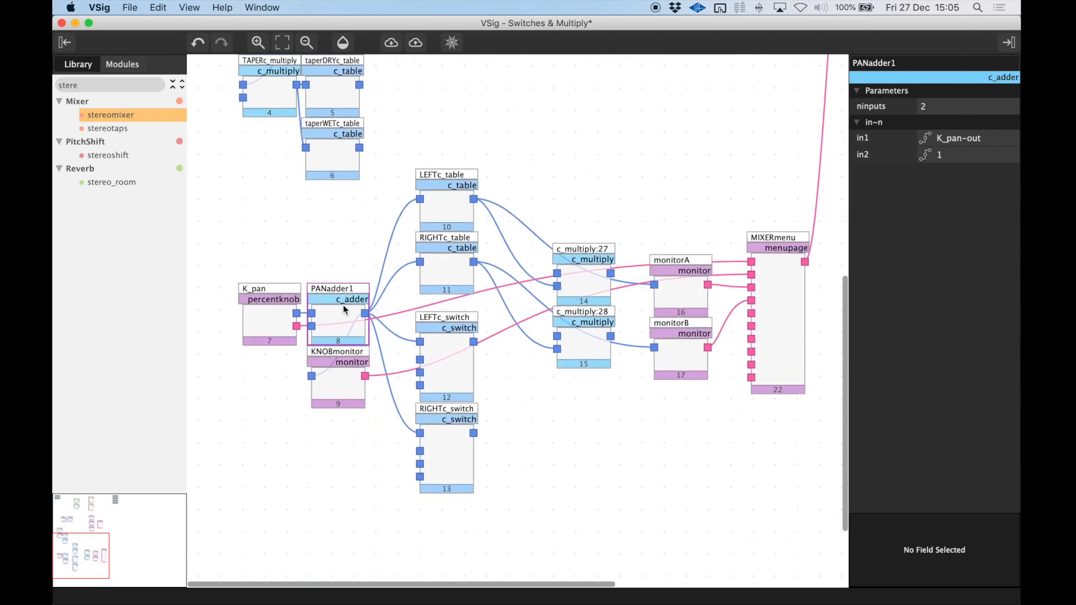
{"action": "left_click_drag", "start_coordinate": [403, 199], "coordinate": [449, 265]}
{"action": "left_click_drag", "start_coordinate": [512, 367], "coordinate": [397, 459]}
{"action": "scroll", "coordinate": [490, 263], "scroll_direction": "up", "scroll_amount": 9}
{"action": "scroll", "coordinate": [489, 261], "scroll_direction": "up", "scroll_amount": 10}
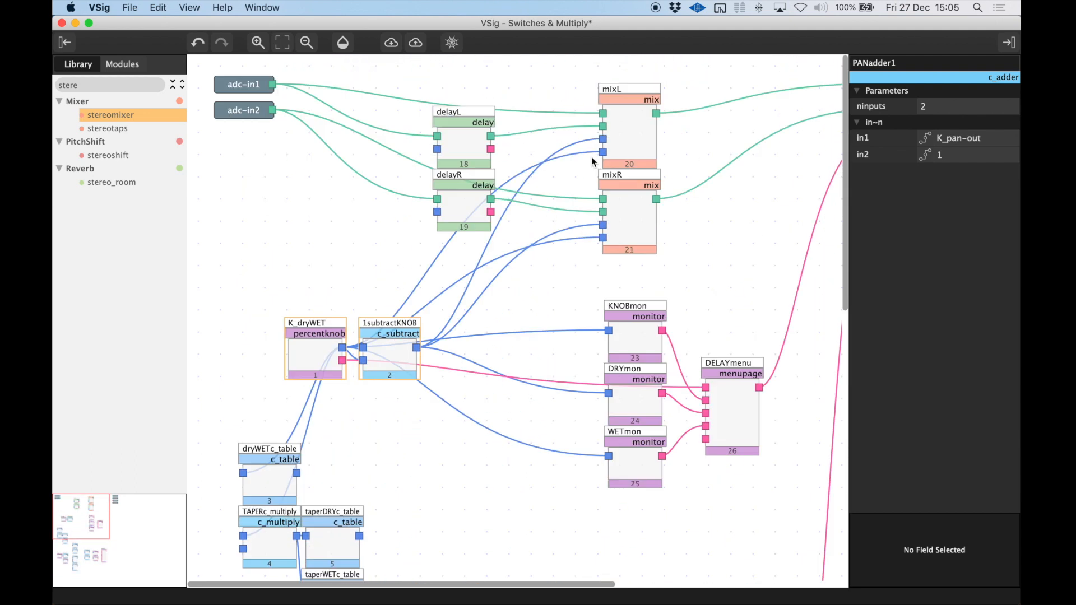
Review mixL and mixR, and move the K_dryWET module farther away from 1subtractKNOB to widen the gap between them.
{"action": "left_click", "coordinate": [625, 119]}
{"action": "left_click", "coordinate": [631, 210]}
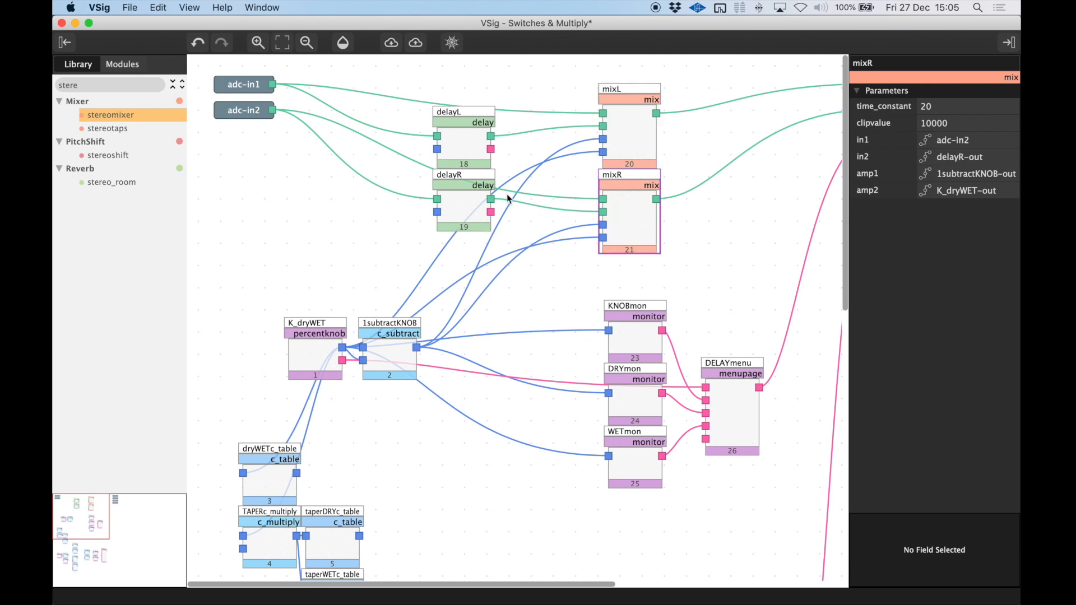
{"action": "left_click", "coordinate": [302, 347]}
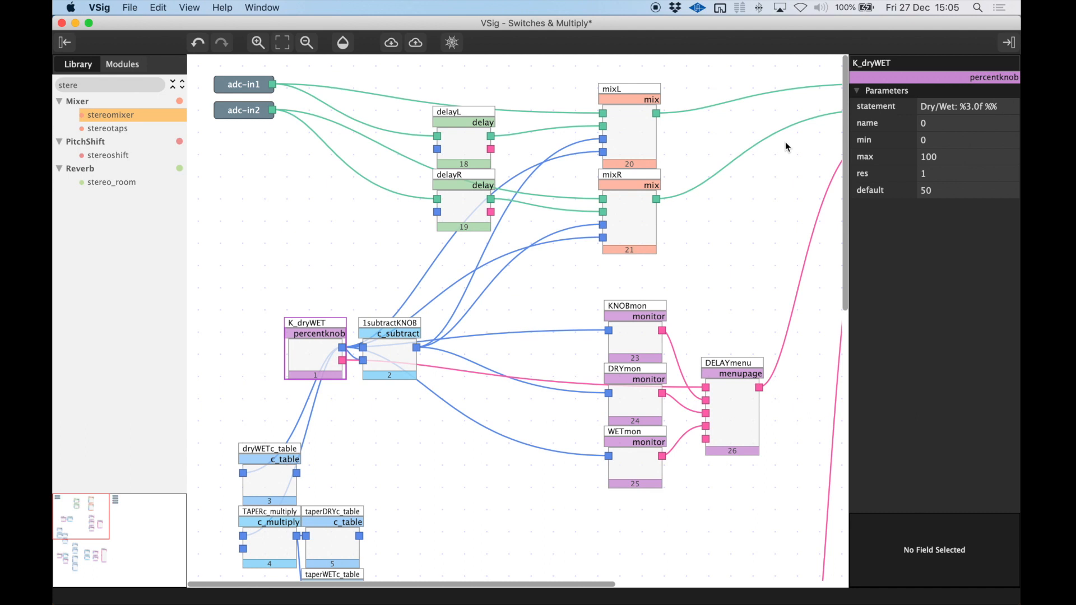
{"action": "left_click_drag", "start_coordinate": [308, 348], "coordinate": [257, 355]}
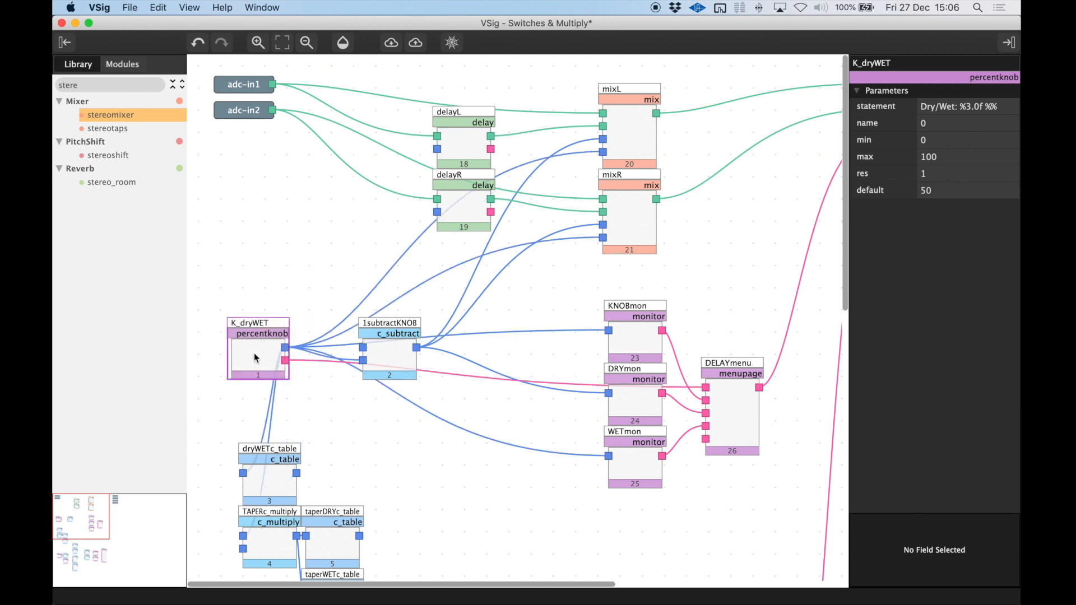
{"action": "left_click", "coordinate": [265, 352]}
Switch to Emote and test the delay's DRY/WET knob, sweeping it from 0 % upward and back to 50 %.
{"action": "key", "text": "super+Tab"}
{"action": "key", "text": "super+Tab"}
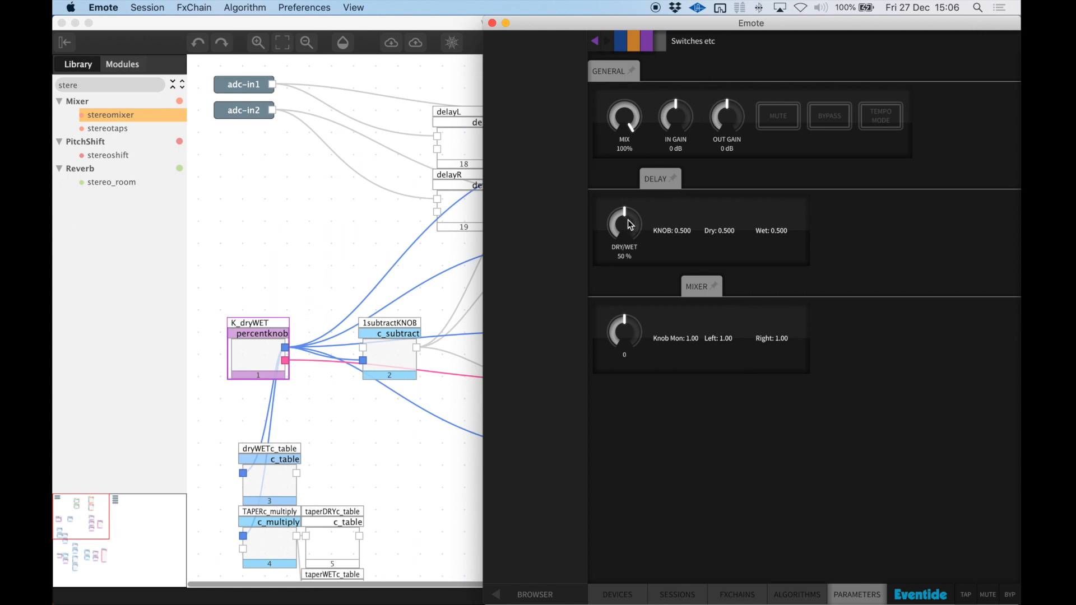
{"action": "left_click_drag", "start_coordinate": [628, 220], "coordinate": [612, 386]}
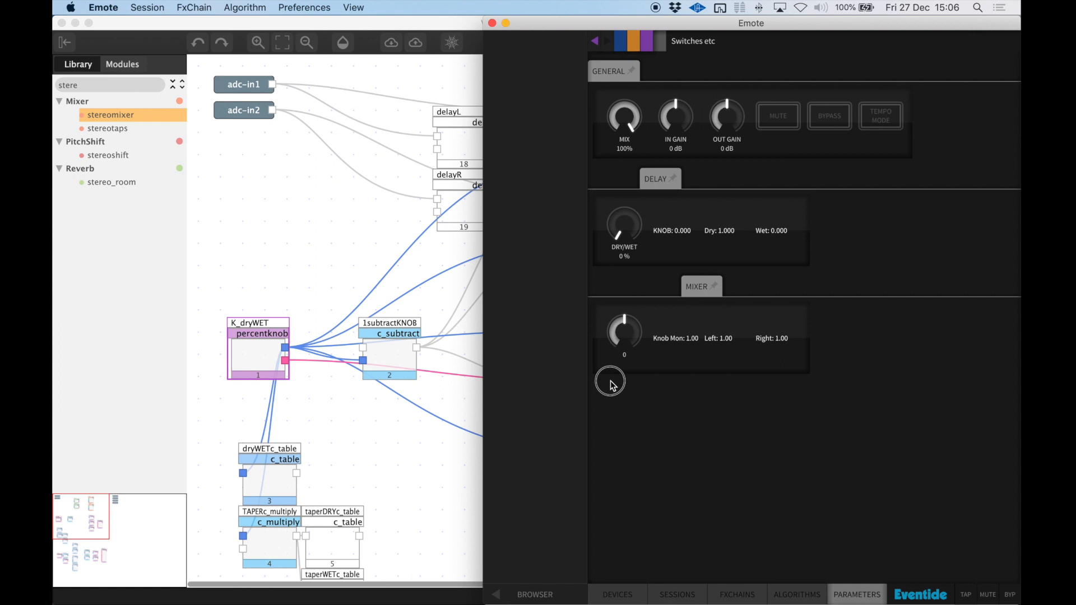
{"action": "left_click_drag", "start_coordinate": [627, 227], "coordinate": [634, 49]}
{"action": "left_click_drag", "start_coordinate": [620, 184], "coordinate": [628, 78]}
{"action": "left_click_drag", "start_coordinate": [626, 227], "coordinate": [617, 365]}
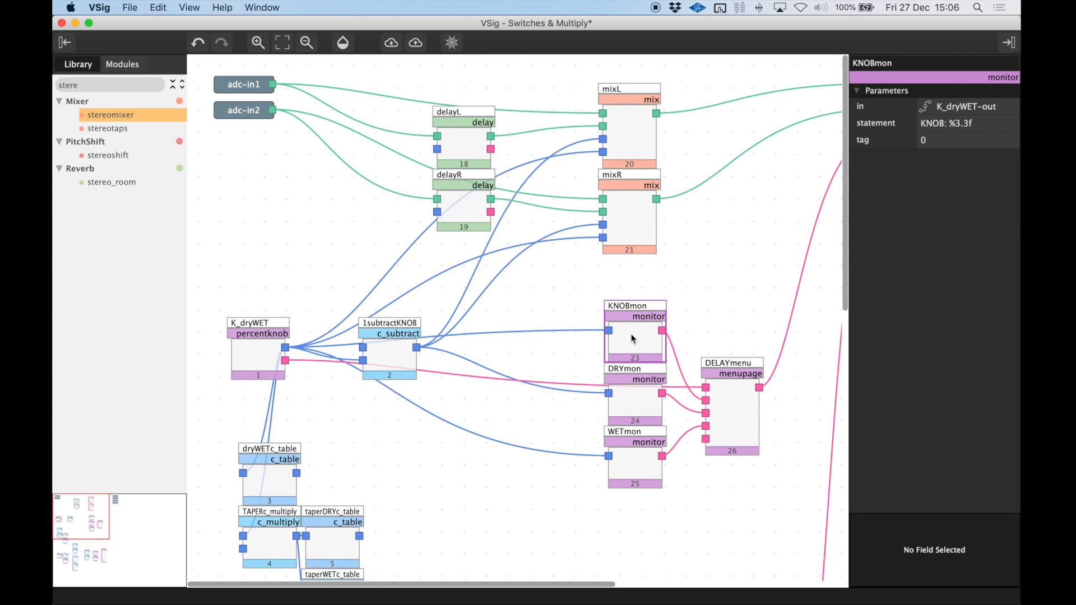
Return to VSig and inspect the KNOBmon, DRYmon and WETmon monitor modules feeding DELAYmenu.
{"action": "left_click", "coordinate": [633, 337]}
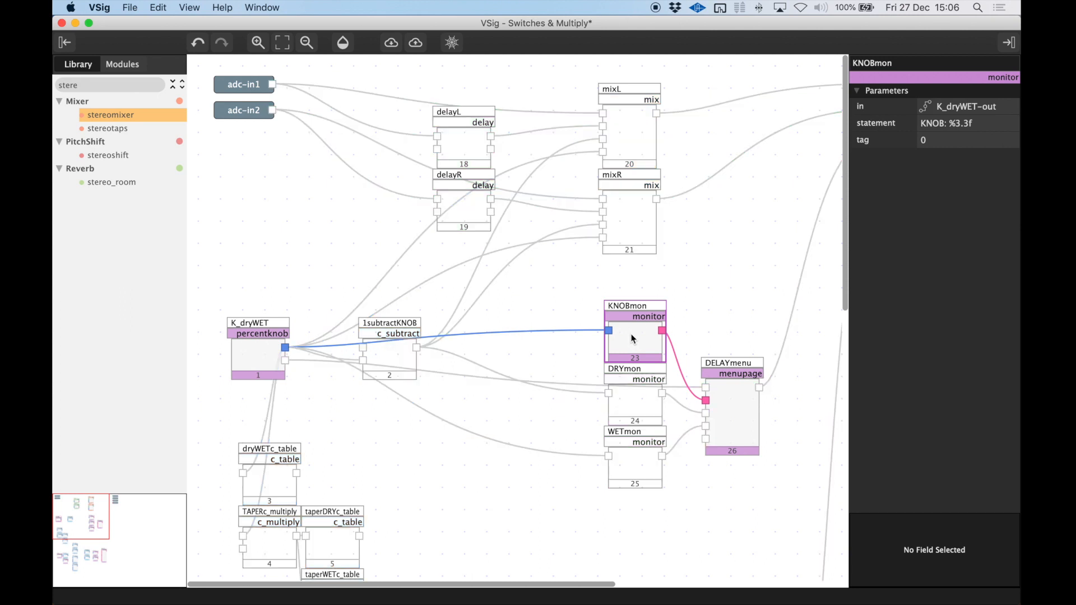
{"action": "left_click", "coordinate": [647, 404]}
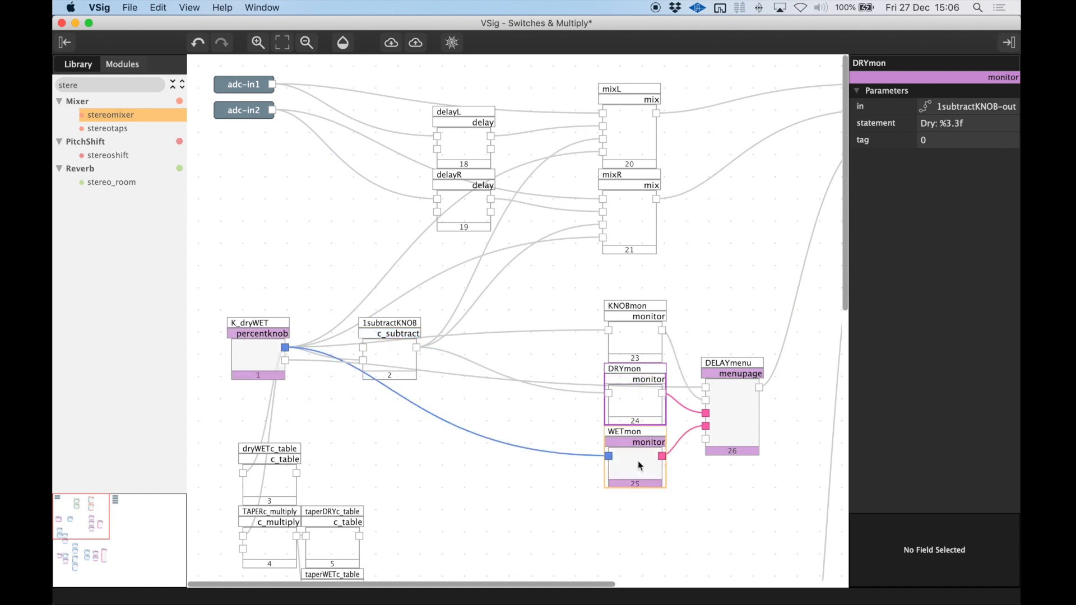
{"action": "left_click", "coordinate": [634, 340]}
Switch to Emote and sweep the delay's DRY/WET knob down and up to compare the KNOB, Dry and Wet monitors.
{"action": "key", "text": "super+Tab"}
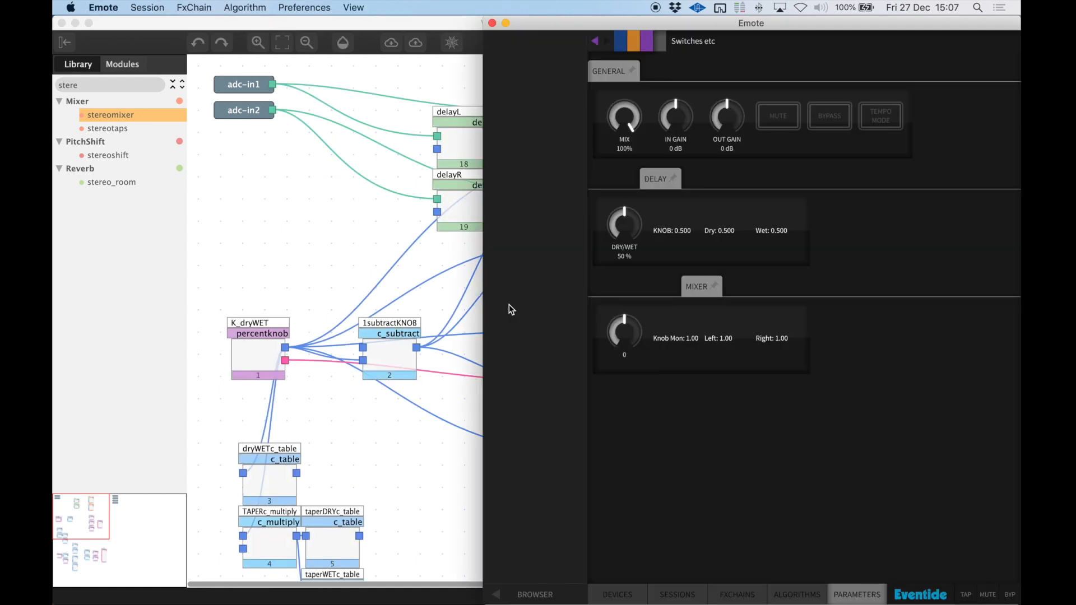
{"action": "left_click_drag", "start_coordinate": [625, 215], "coordinate": [614, 280]}
{"action": "left_click_drag", "start_coordinate": [620, 224], "coordinate": [630, 60]}
{"action": "left_click_drag", "start_coordinate": [620, 221], "coordinate": [627, 138]}
{"action": "left_click_drag", "start_coordinate": [633, 225], "coordinate": [629, 536]}
Select K_dryWET in VSig, switch to Emote and set the delay's DRY/WET knob to 90 %.
{"action": "left_click", "coordinate": [322, 292]}
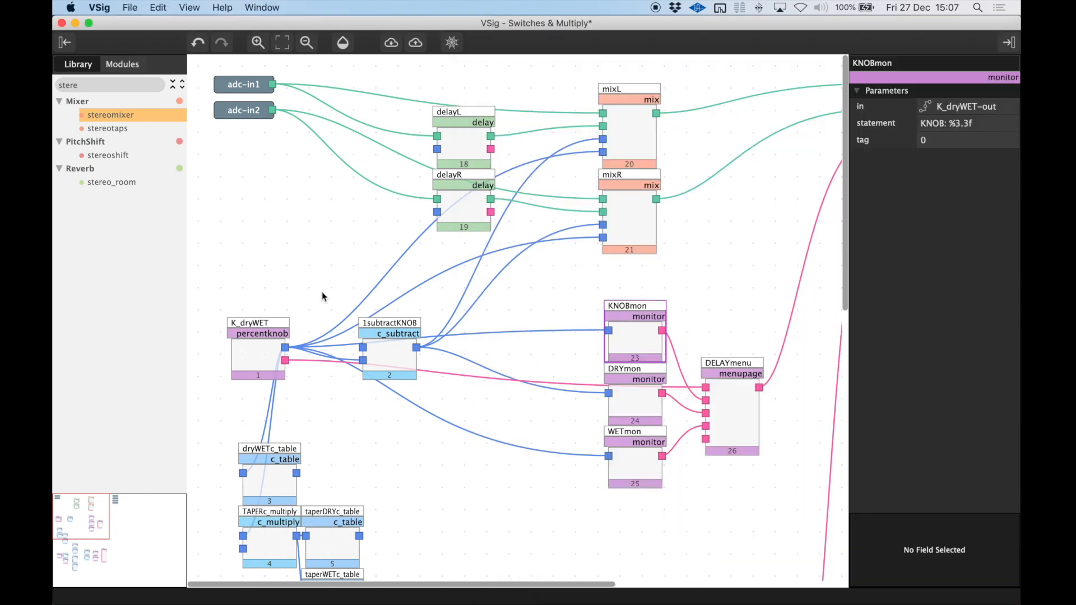
{"action": "left_click", "coordinate": [260, 352]}
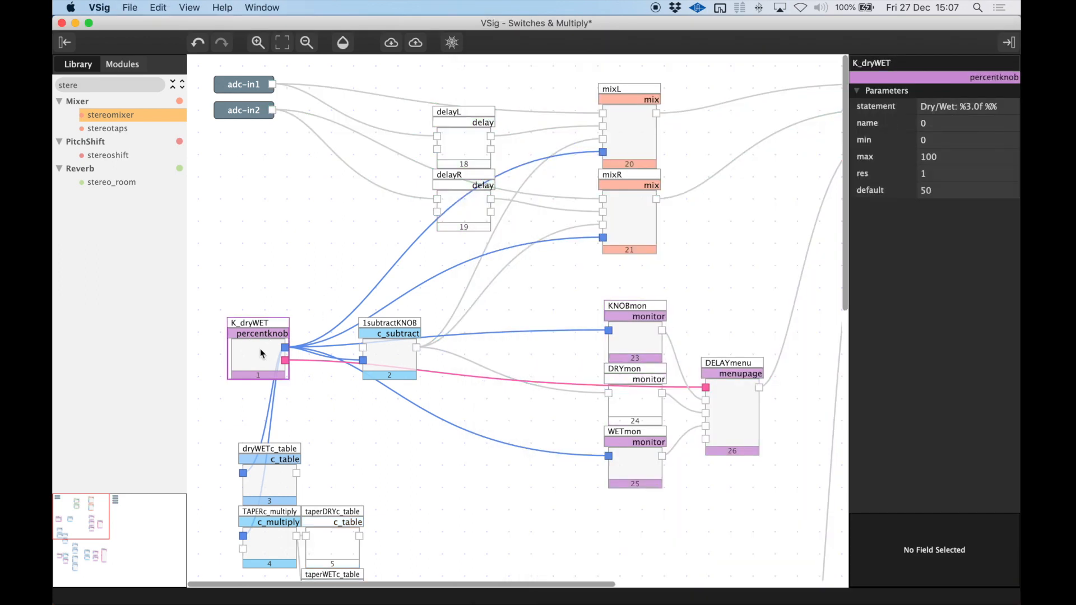
{"action": "key", "text": "super+Tab"}
{"action": "left_click_drag", "start_coordinate": [631, 221], "coordinate": [614, 115]}
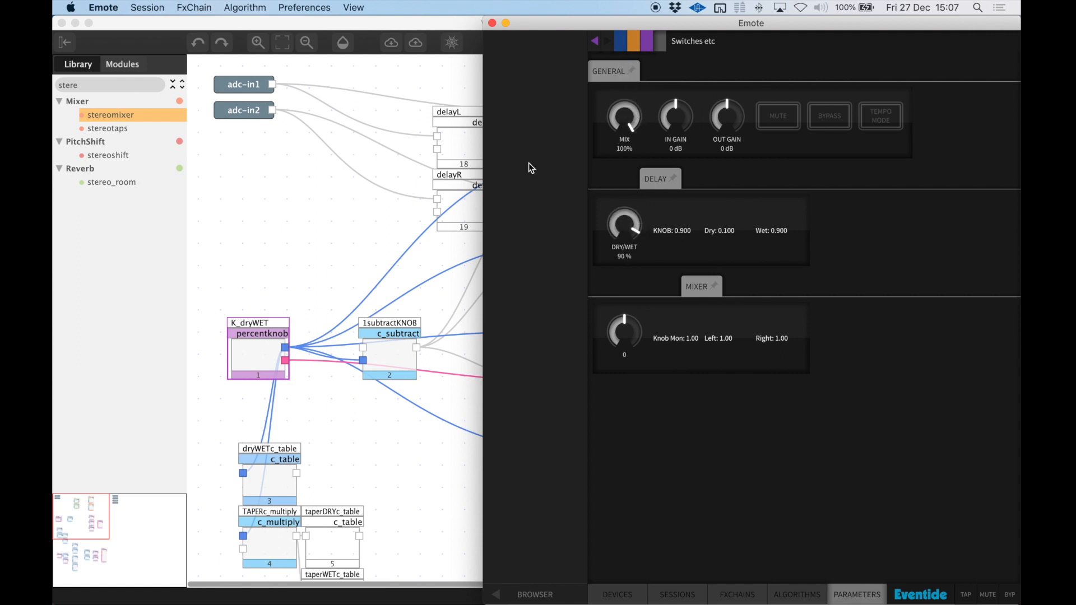
Return to VSig and examine mixL's amp1 and amp2 parameters along with the K_dryWET module that drives them.
{"action": "left_click", "coordinate": [261, 349]}
{"action": "left_click", "coordinate": [621, 128]}
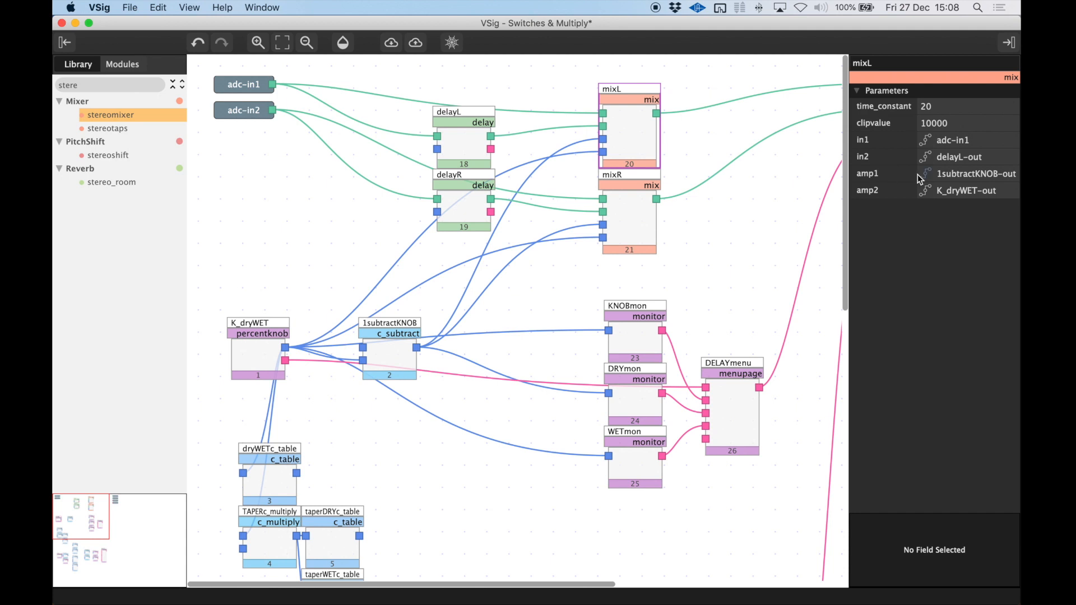
{"action": "left_click", "coordinate": [885, 176]}
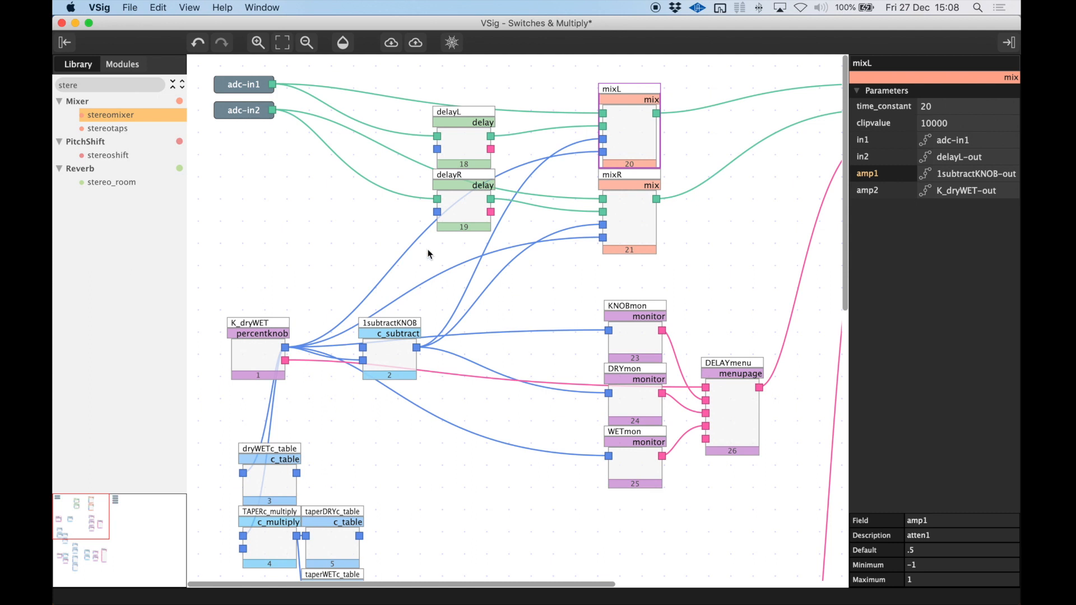
{"action": "left_click", "coordinate": [260, 351]}
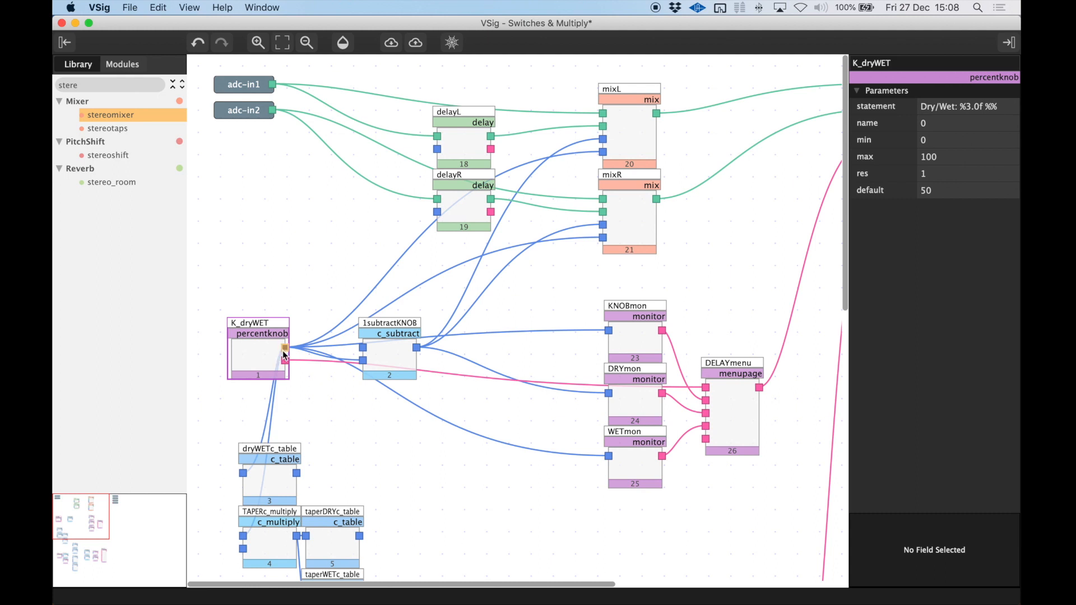
{"action": "left_click", "coordinate": [607, 166]}
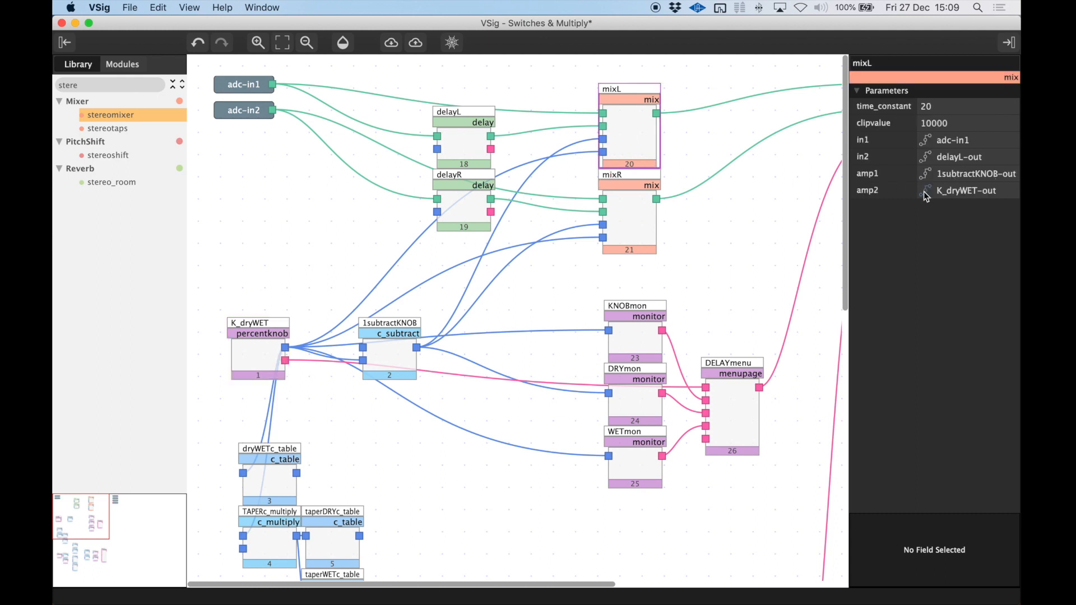
{"action": "left_click", "coordinate": [875, 192]}
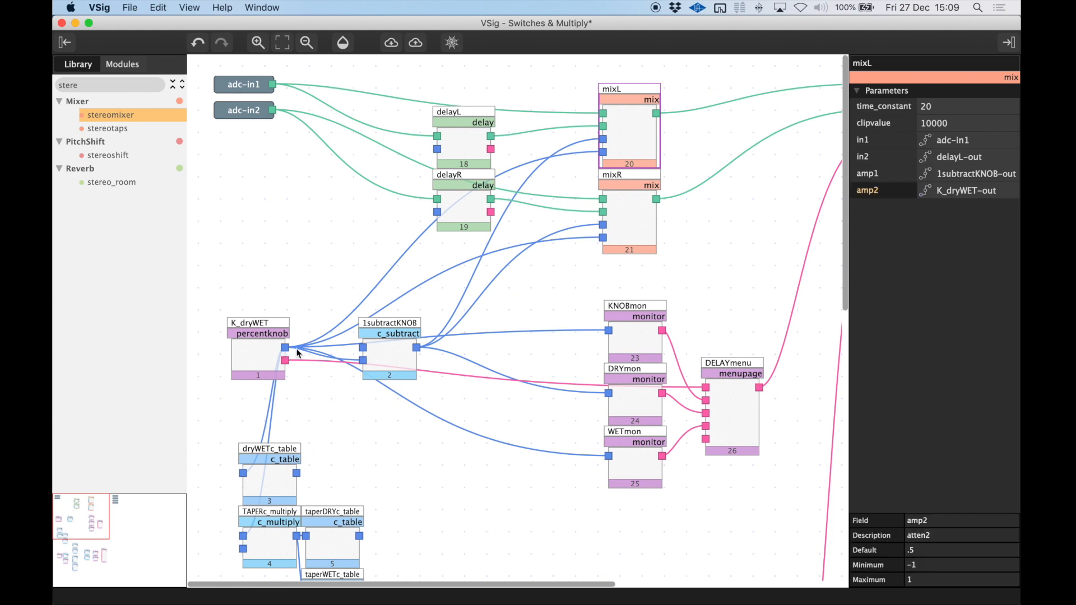
Trace K_dryWET's connections, examine mixR's amp2 parameter and inspect the inputs of 1subtractKNOB.
{"action": "left_click", "coordinate": [250, 357]}
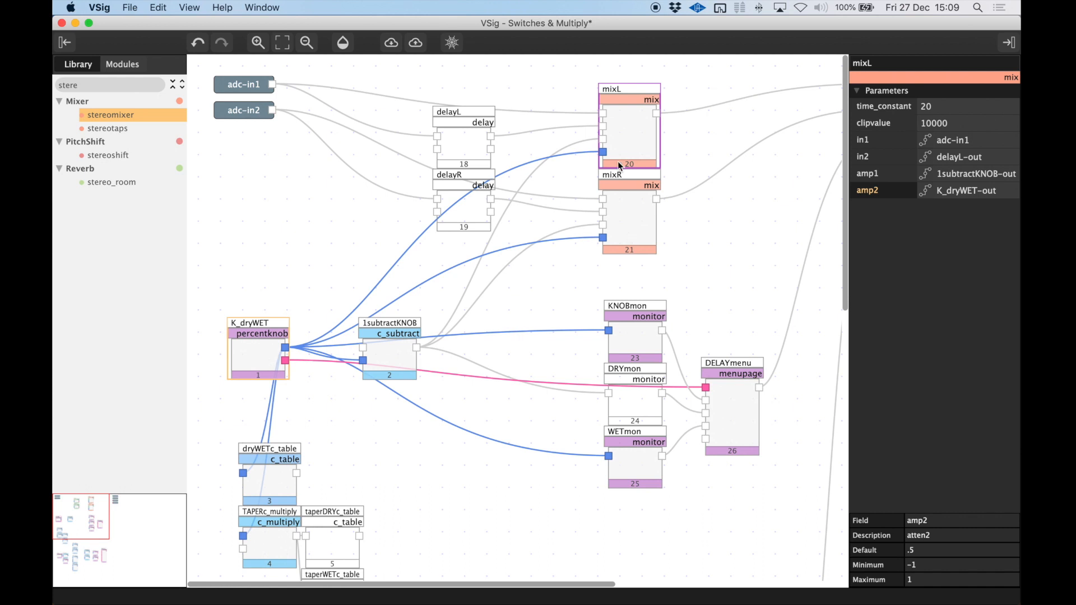
{"action": "left_click", "coordinate": [630, 236]}
{"action": "left_click", "coordinate": [872, 193]}
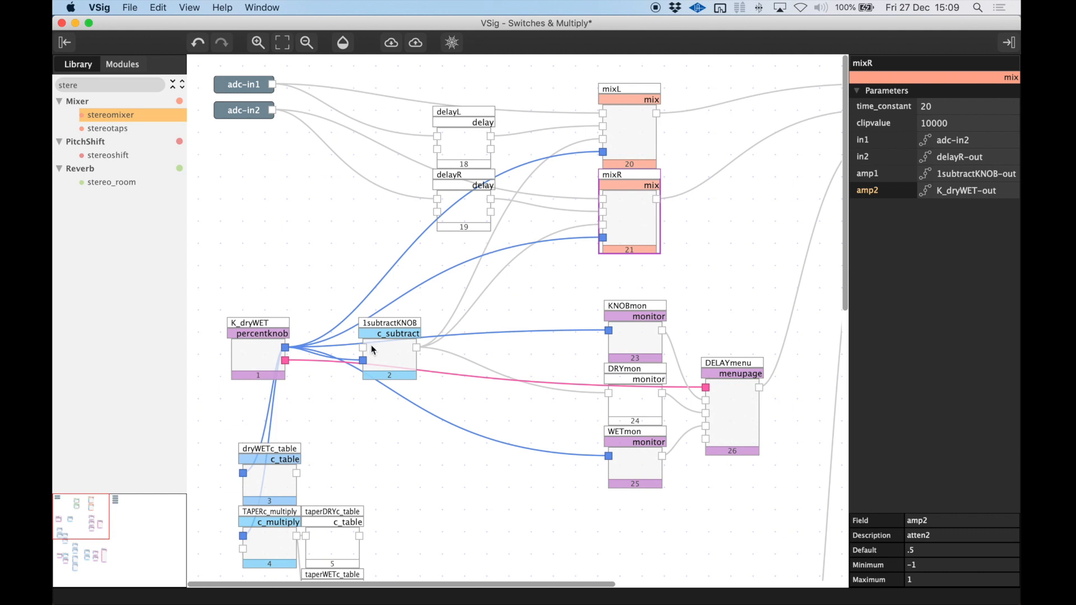
{"action": "left_click", "coordinate": [380, 359]}
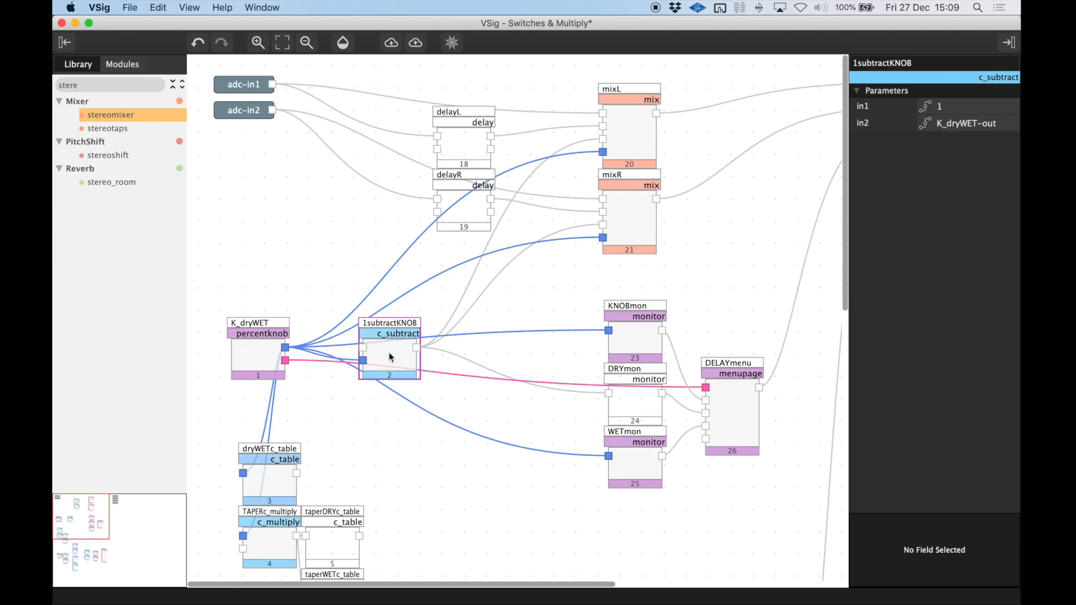
Examine mixL's input sources, switch to Emote and turn the delay's DRY/WET knob from 0 % upward to compare its monitors.
{"action": "left_click", "coordinate": [626, 136]}
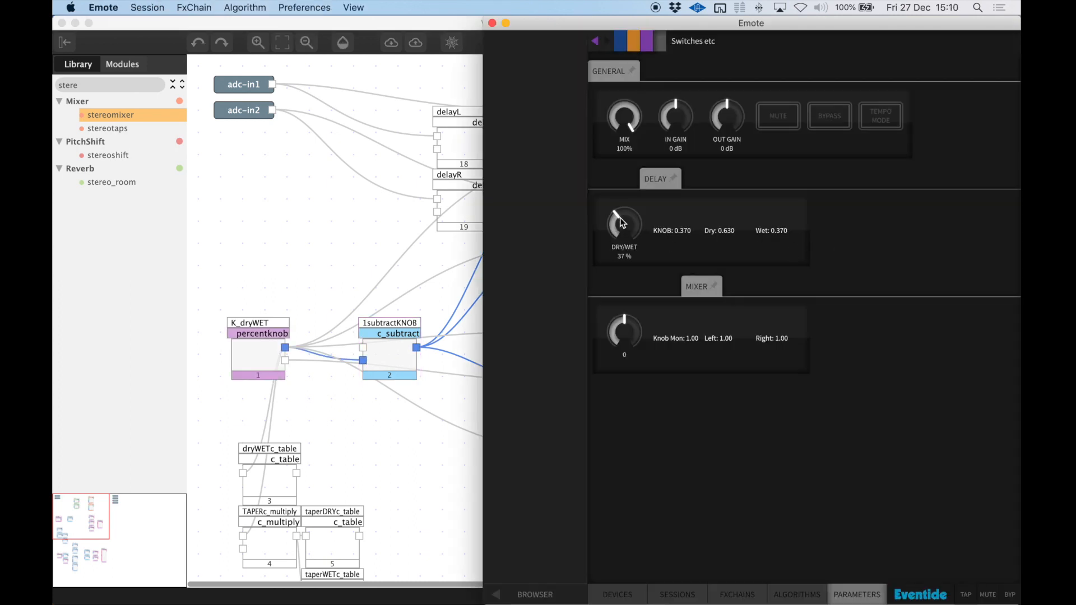
{"action": "left_click_drag", "start_coordinate": [620, 218], "coordinate": [704, 237]}
{"action": "left_click_drag", "start_coordinate": [632, 236], "coordinate": [635, 91]}
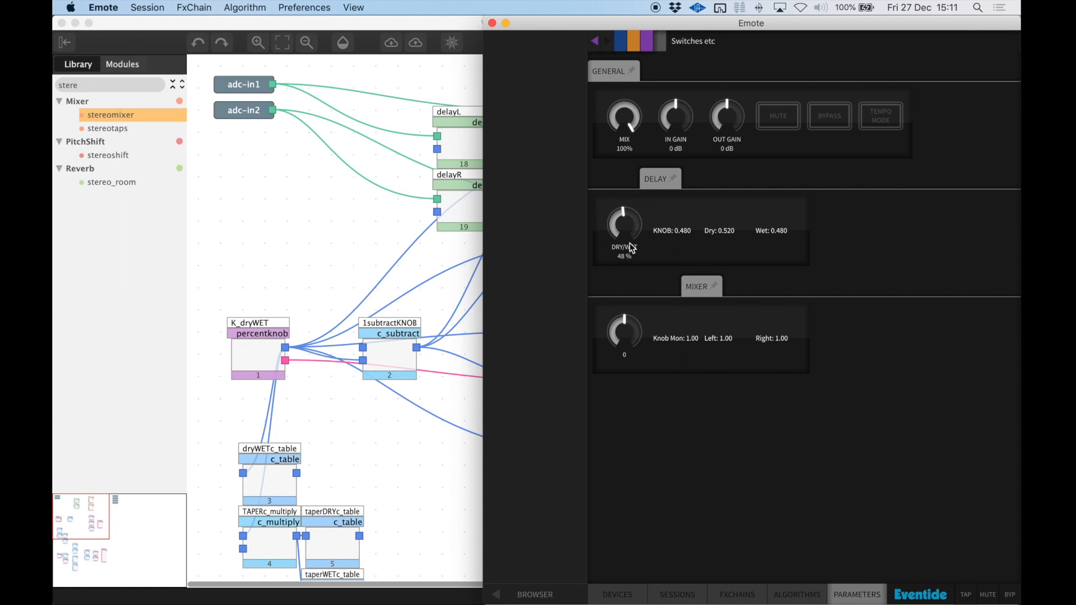
{"action": "left_click_drag", "start_coordinate": [629, 229], "coordinate": [605, 470]}
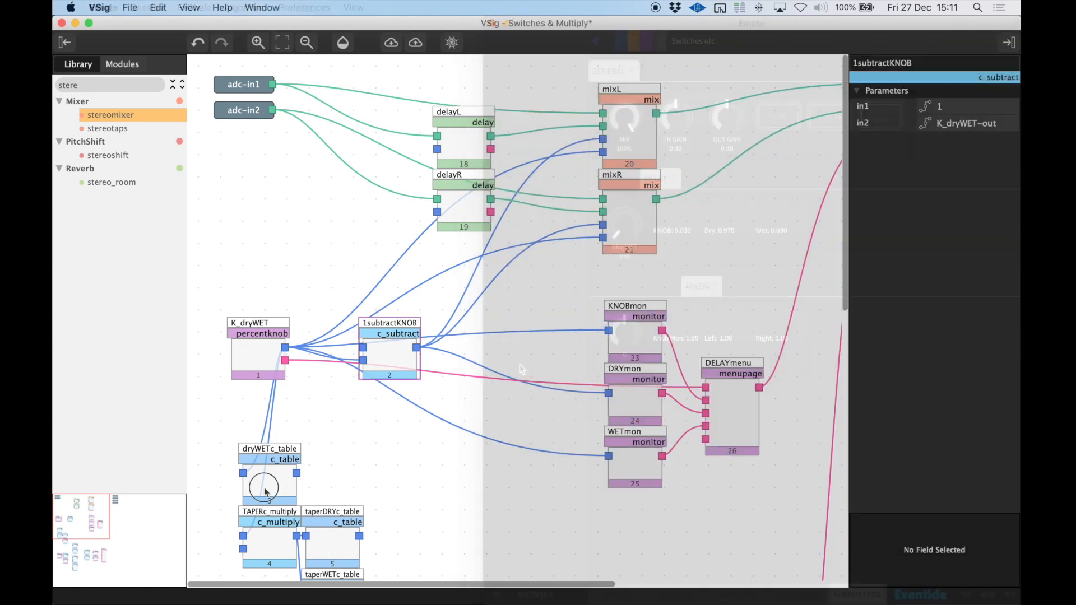
Move dryWETc_table into 1subtractKNOB's place in VSig and connect its output to amp1 of mixL and mixR and to DRYmon.
{"action": "left_click_drag", "start_coordinate": [266, 491], "coordinate": [392, 434]}
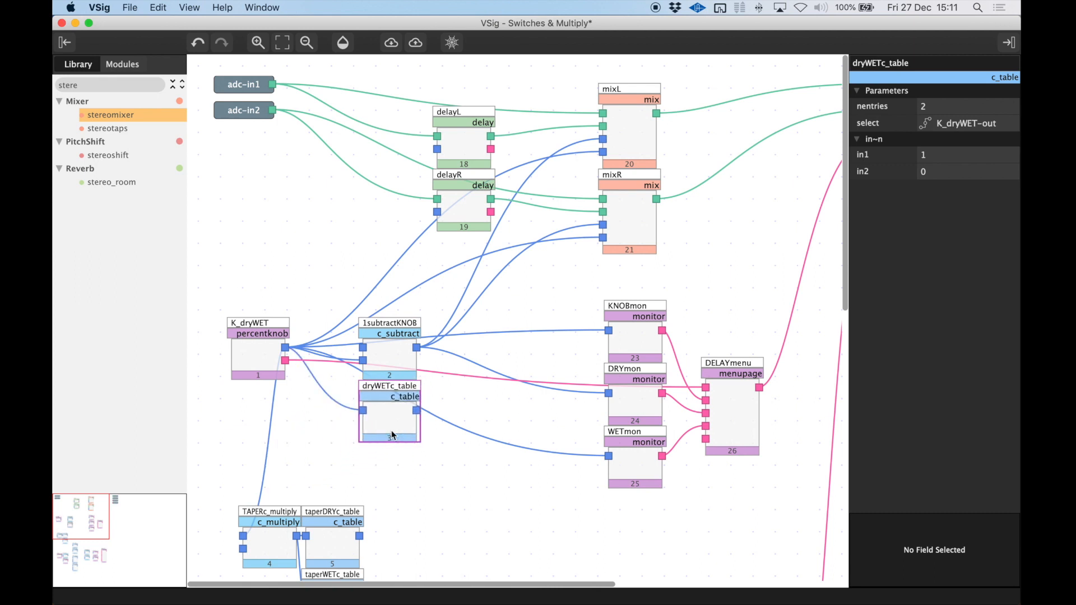
{"action": "left_click", "coordinate": [394, 357]}
{"action": "left_click_drag", "start_coordinate": [393, 356], "coordinate": [268, 265]}
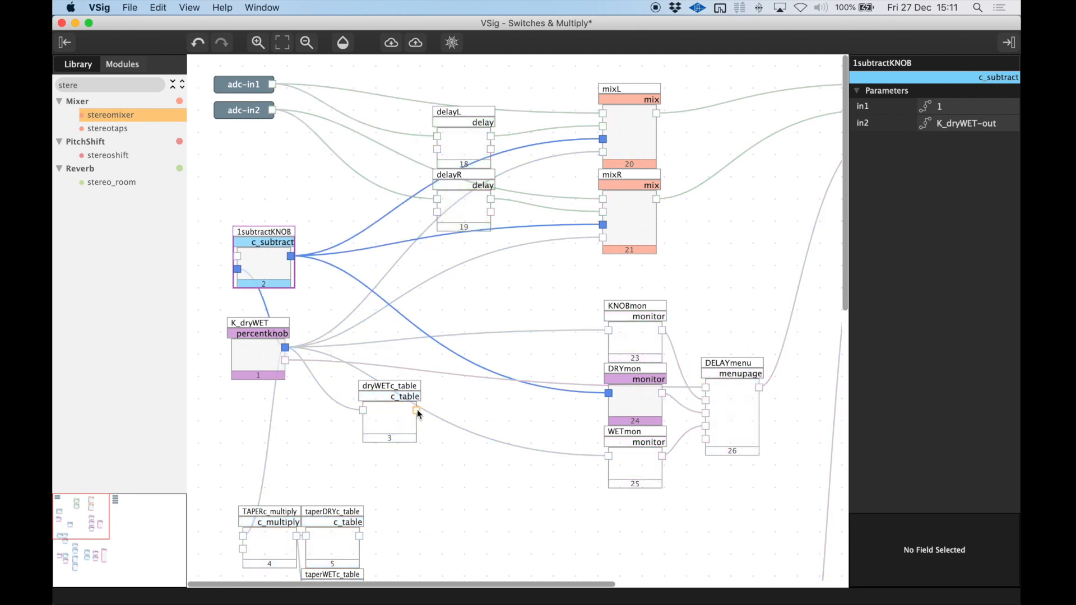
{"action": "mouse_move", "coordinate": [418, 413]}
{"action": "left_mouse_down"}
{"action": "mouse_move", "coordinate": [523, 211]}
{"action": "mouse_move", "coordinate": [593, 136]}
{"action": "mouse_move", "coordinate": [605, 143]}
{"action": "left_mouse_up"}
{"action": "left_click_drag", "start_coordinate": [417, 413], "coordinate": [603, 225]}
{"action": "mouse_move", "coordinate": [417, 411]}
{"action": "left_mouse_down"}
{"action": "mouse_move", "coordinate": [478, 392]}
{"action": "mouse_move", "coordinate": [608, 393]}
{"action": "left_mouse_up"}
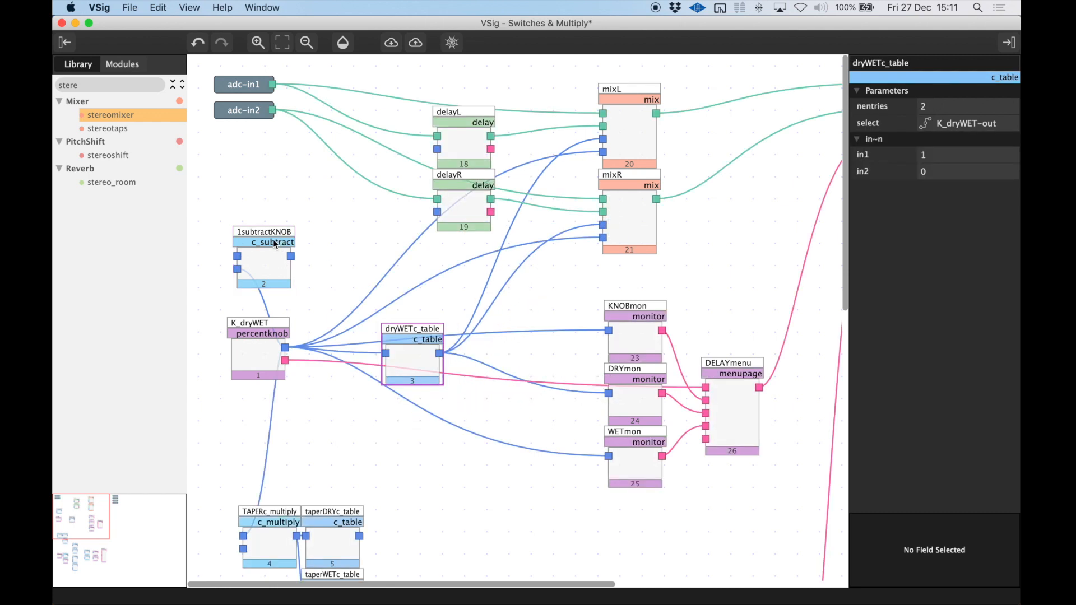
Compare the inputs of 1subtractKNOB with dryWETc_table's entries, and examine how K_dryWET and the table drive mixR's amp parameters.
{"action": "left_click", "coordinate": [266, 256]}
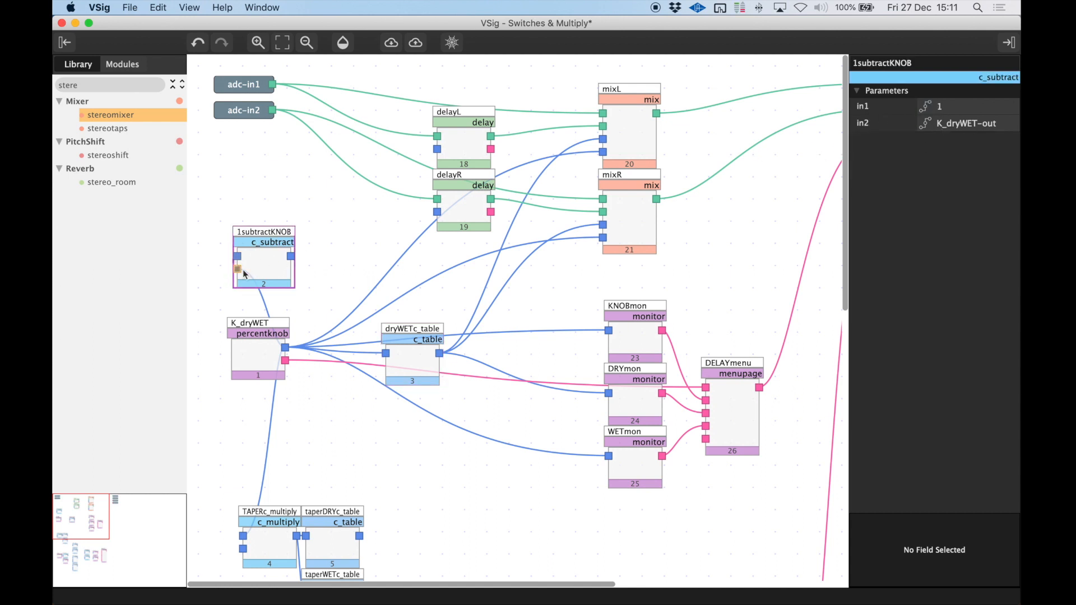
{"action": "left_click", "coordinate": [417, 361]}
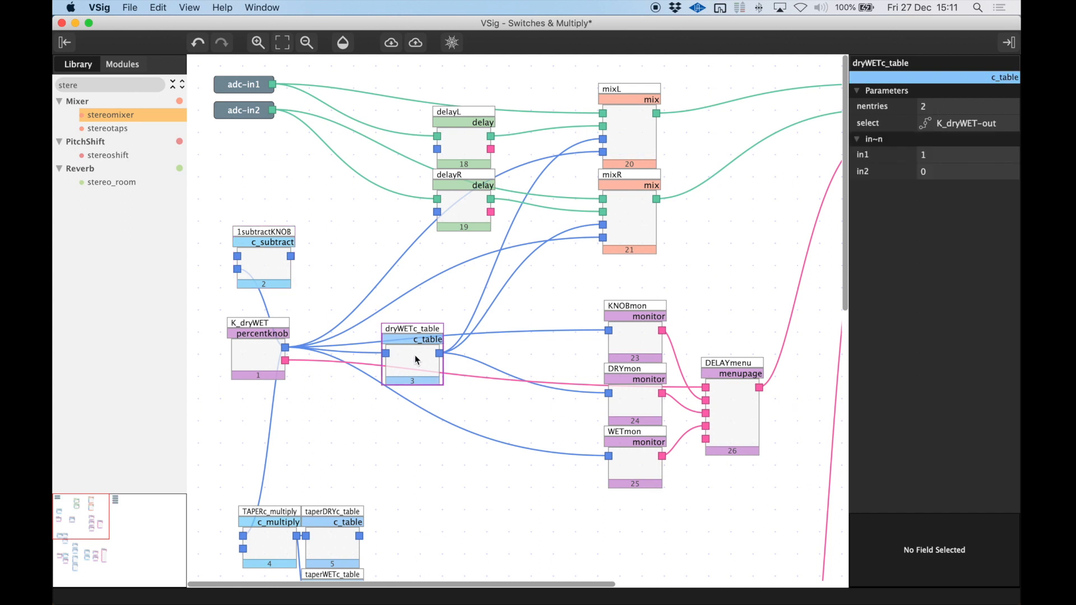
{"action": "left_click_drag", "start_coordinate": [417, 360], "coordinate": [417, 388]}
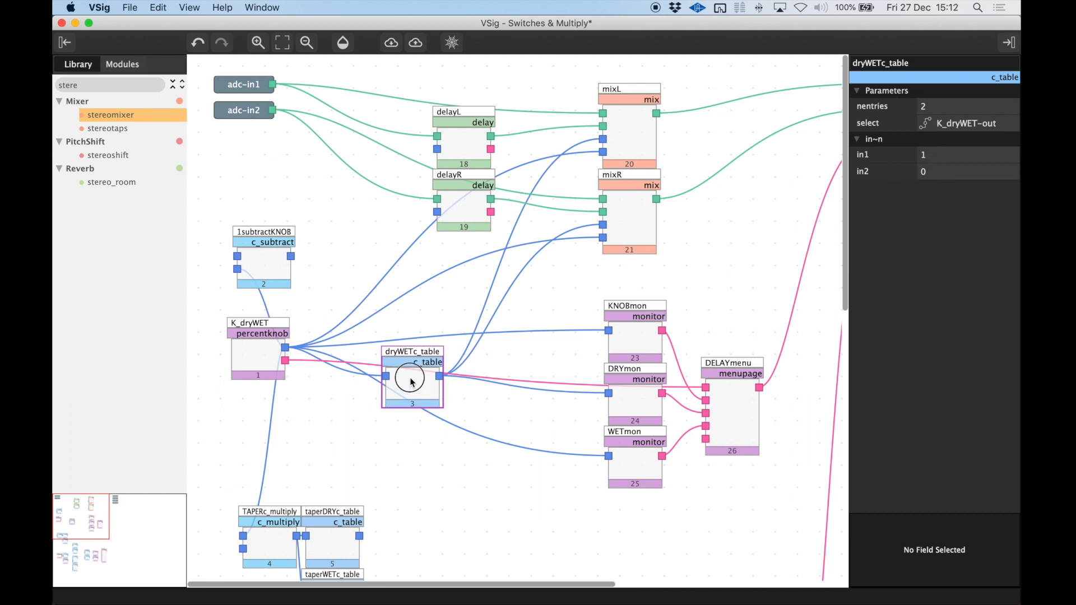
{"action": "left_click", "coordinate": [249, 353]}
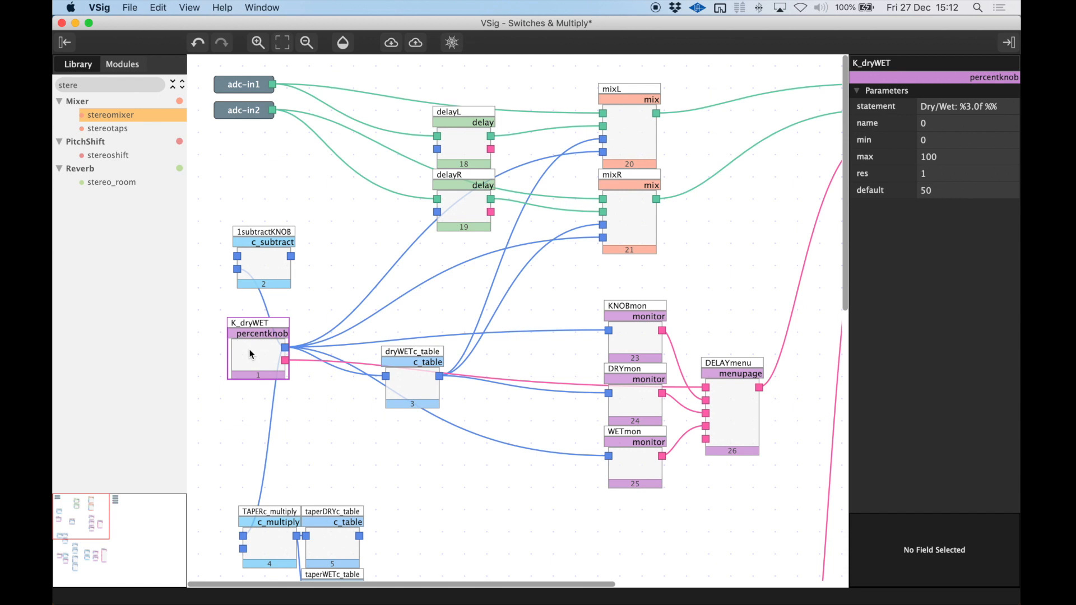
{"action": "left_click", "coordinate": [408, 389]}
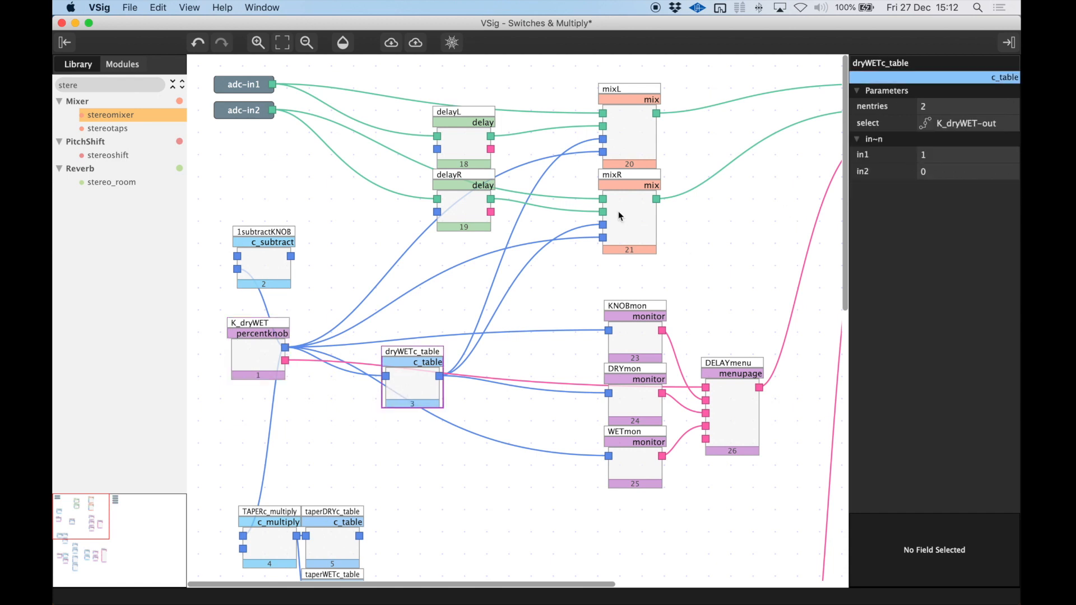
{"action": "left_click", "coordinate": [264, 352]}
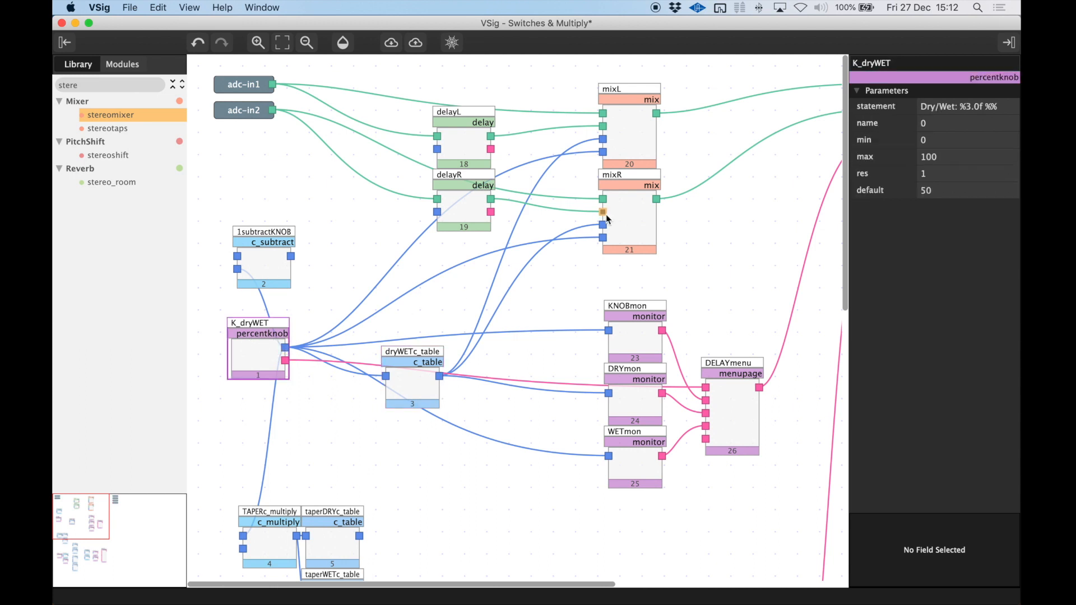
{"action": "left_click", "coordinate": [619, 241]}
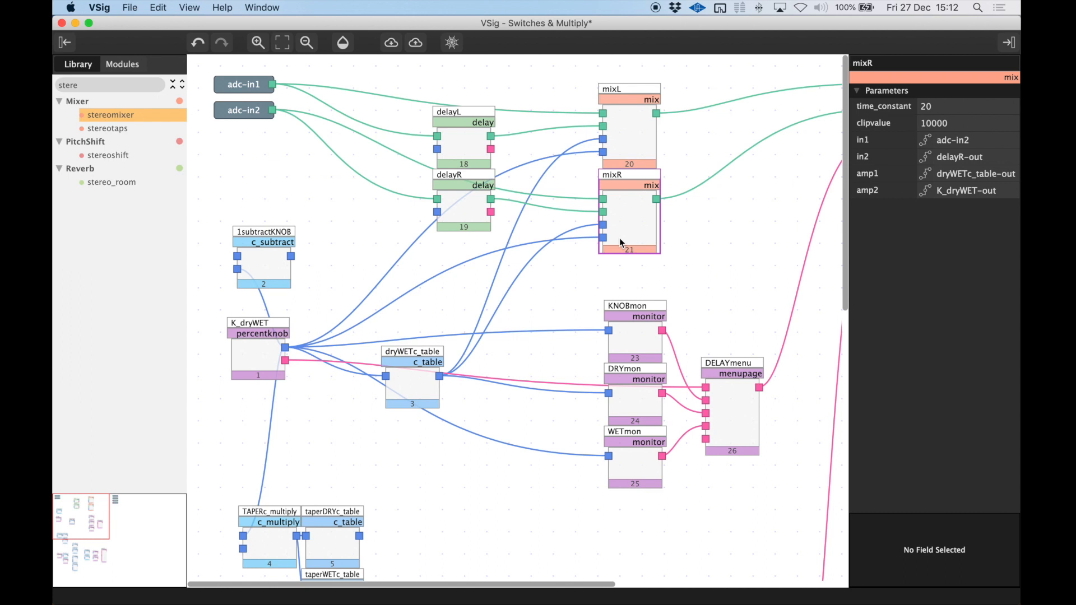
{"action": "left_click", "coordinate": [415, 387]}
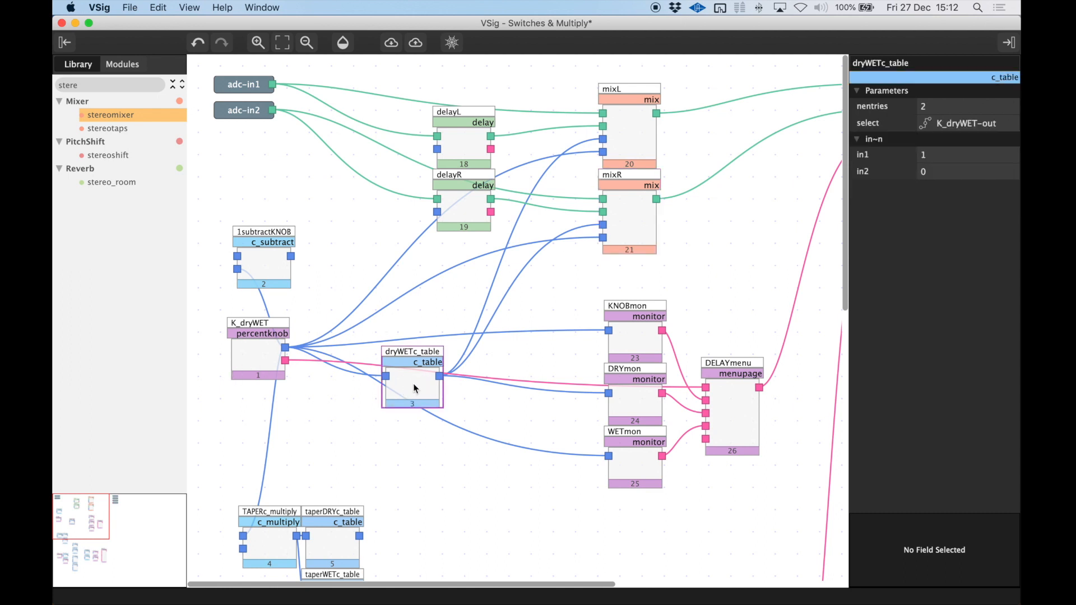
{"action": "left_click", "coordinate": [405, 379]}
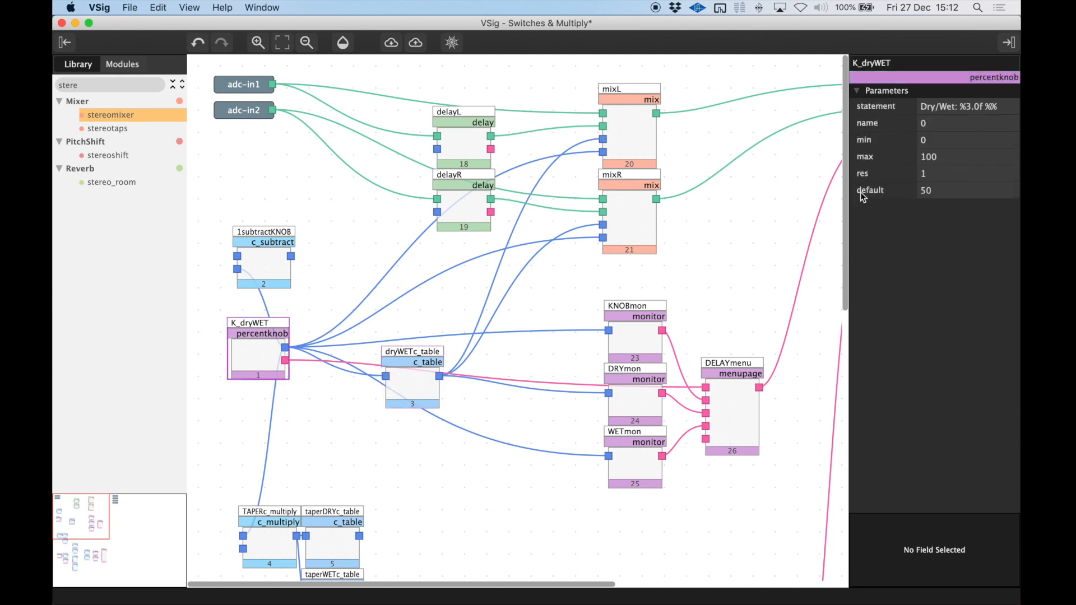
{"action": "left_click", "coordinate": [427, 381]}
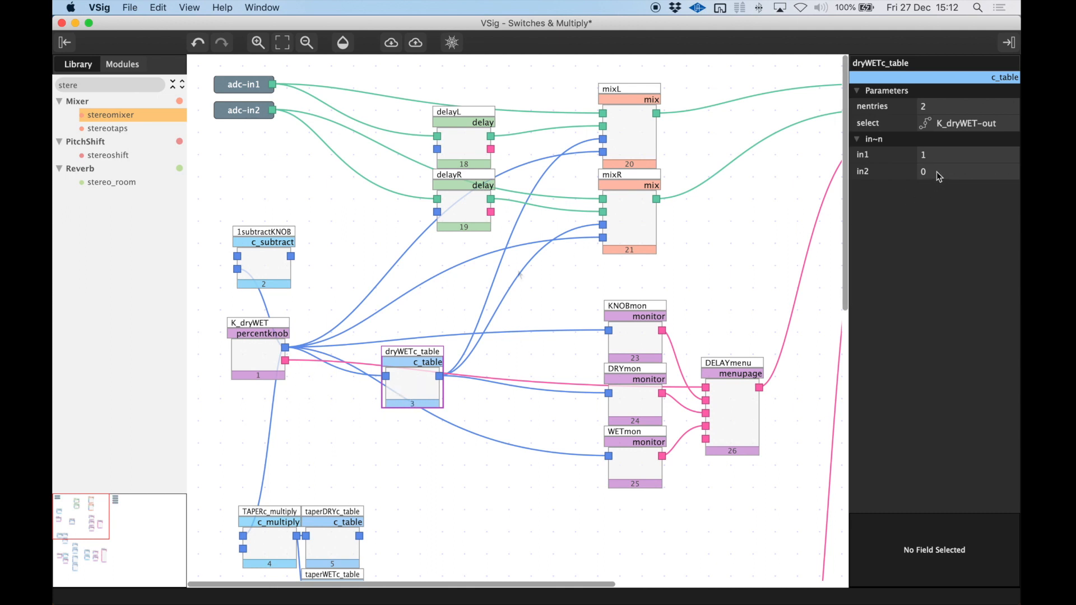
Read the c_table module's help, highlighting the sentence on interpolating between table entries when the select signal is fractional.
{"action": "double_click", "coordinate": [394, 394]}
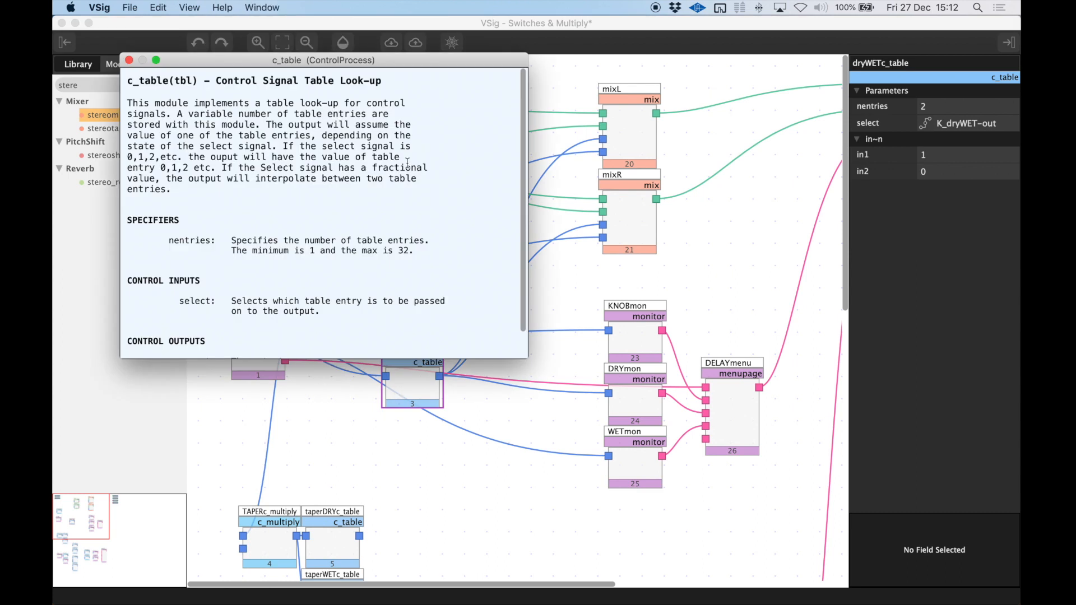
{"action": "left_click_drag", "start_coordinate": [527, 358], "coordinate": [551, 430]}
{"action": "left_click_drag", "start_coordinate": [221, 167], "coordinate": [428, 186]}
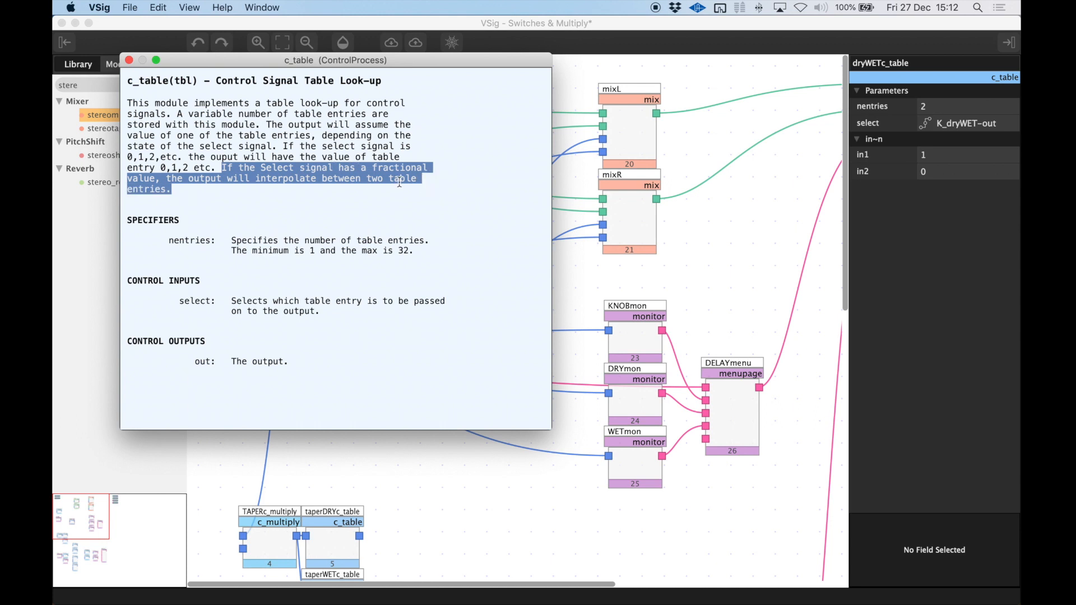
{"action": "left_click", "coordinate": [129, 60]}
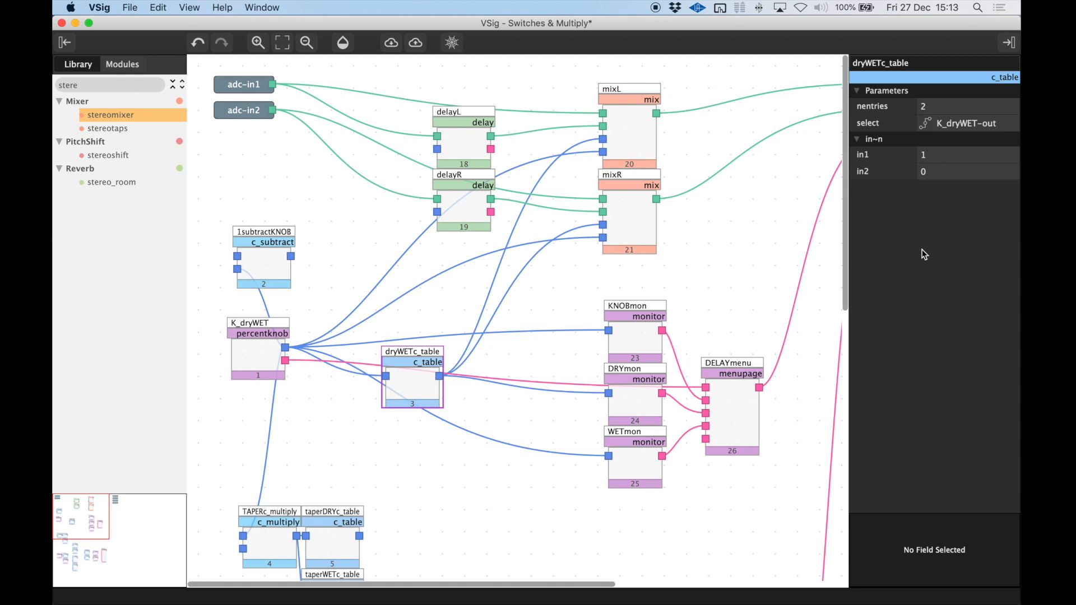
Delete the disconnected 1subtractKNOB module and align dryWETc_table beside K_dryWET.
{"action": "left_click", "coordinate": [270, 262]}
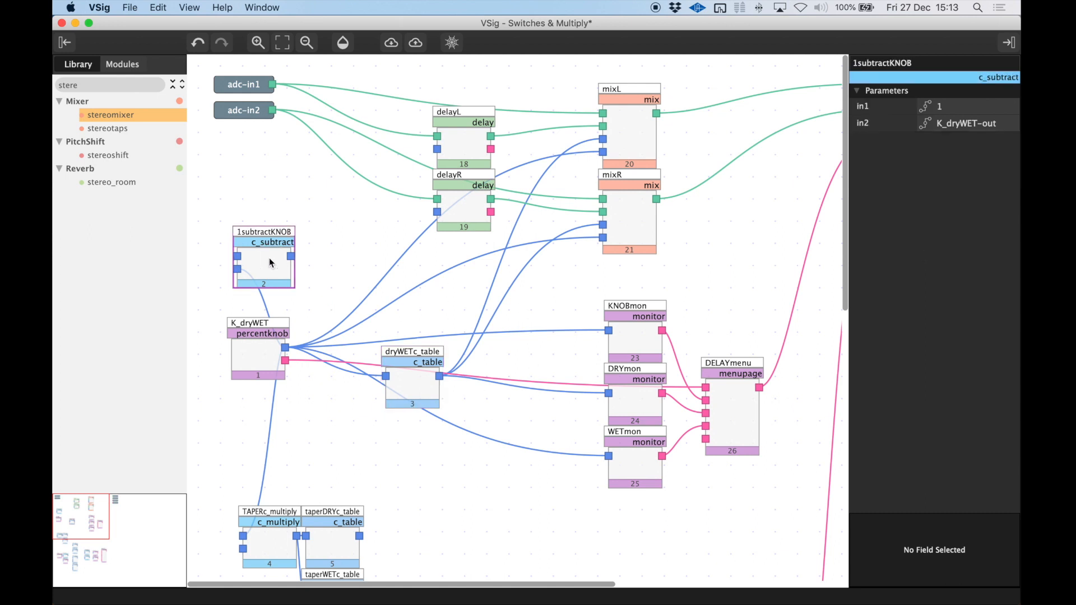
{"action": "key", "text": "BackSpace"}
{"action": "left_click_drag", "start_coordinate": [398, 387], "coordinate": [394, 366]}
Check the parameters of K_dryWET and dryWETc_table and send the algorithm "Switches etc" to FX Chain 1 Slot 1.
{"action": "left_click", "coordinate": [263, 363]}
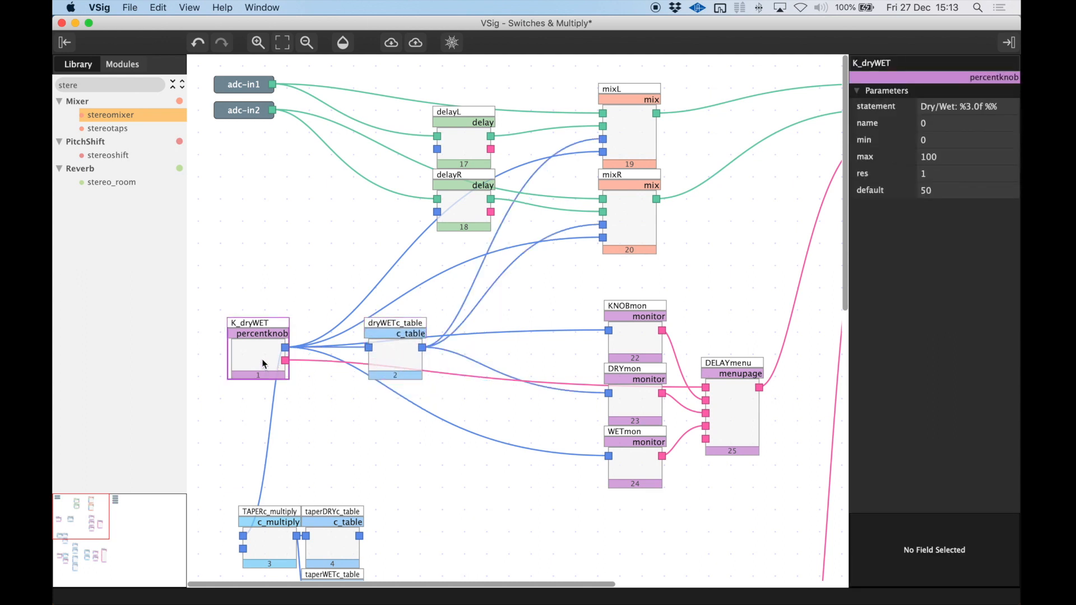
{"action": "left_click", "coordinate": [391, 350]}
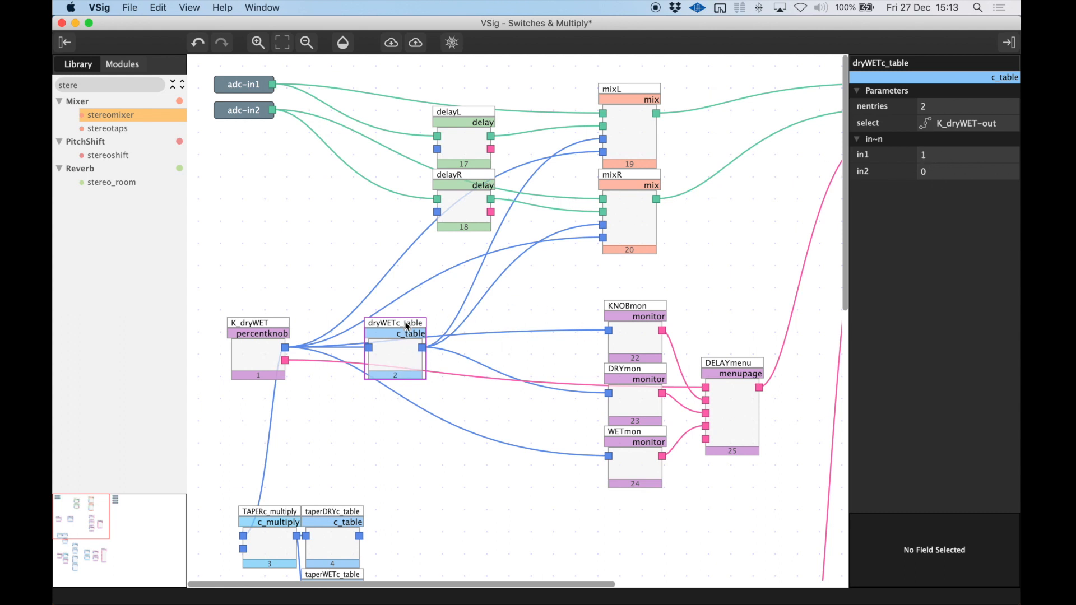
{"action": "left_click", "coordinate": [415, 43]}
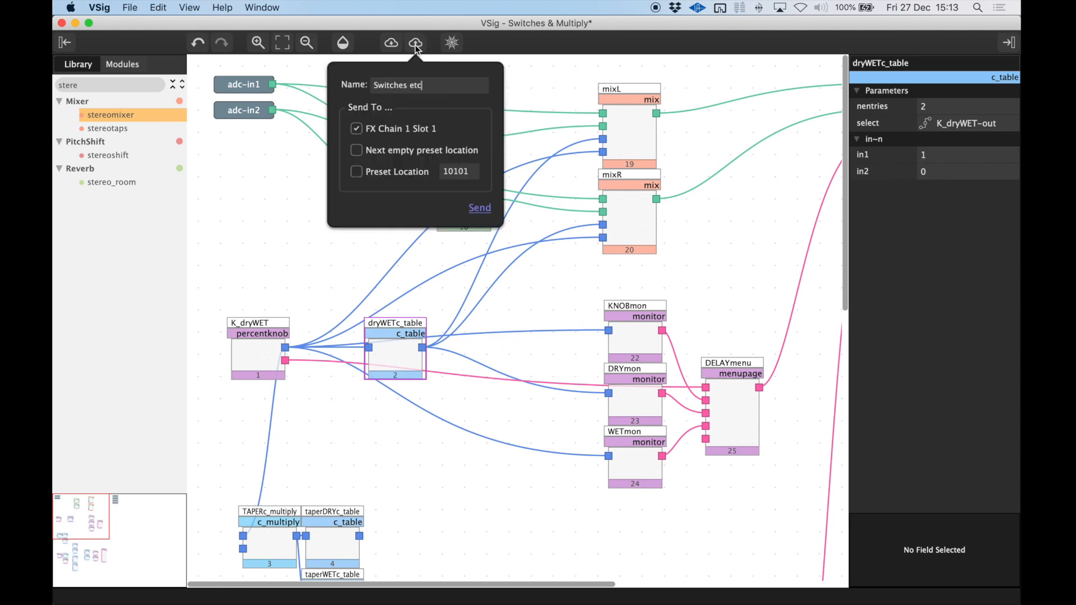
{"action": "left_click", "coordinate": [480, 212]}
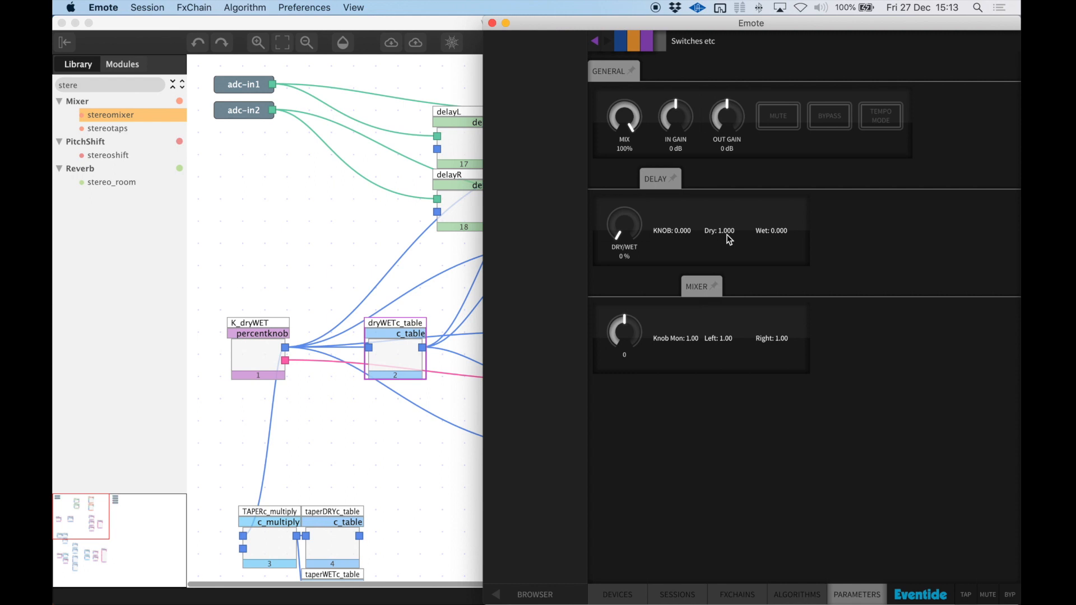
Sweep the delay's DRY/WET knob in Emote to check the Dry and Wet monitors with the table-driven mix.
{"action": "left_click_drag", "start_coordinate": [624, 234], "coordinate": [629, 123]}
{"action": "left_click_drag", "start_coordinate": [629, 227], "coordinate": [619, 73]}
{"action": "left_click_drag", "start_coordinate": [618, 230], "coordinate": [624, 163]}
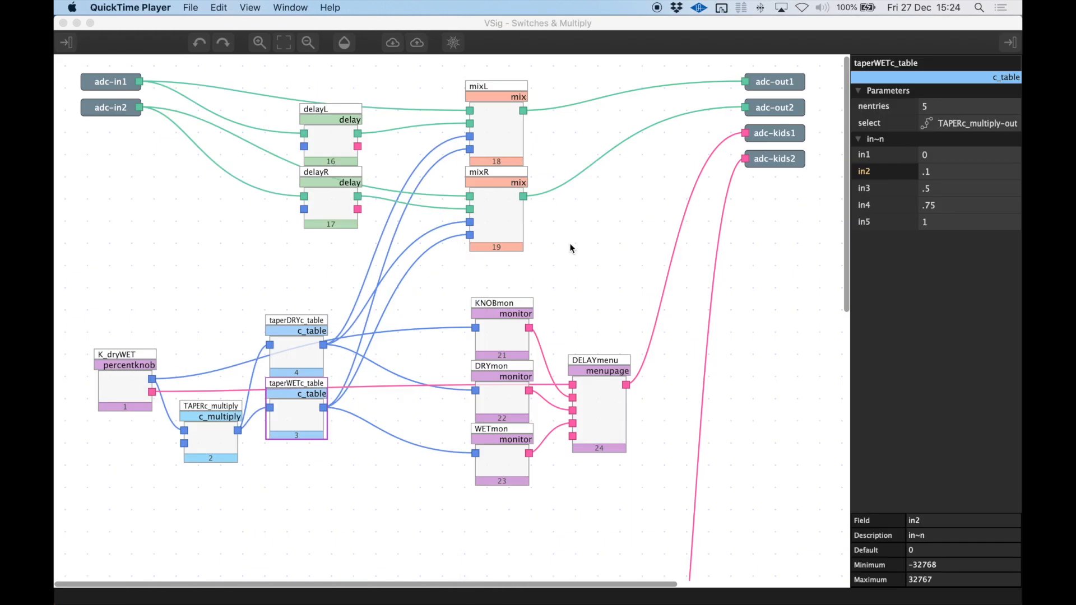
Examine K_dryWET in the tapered version of the patch and the TAPERc_multiply module that scales its output.
{"action": "left_click", "coordinate": [116, 395]}
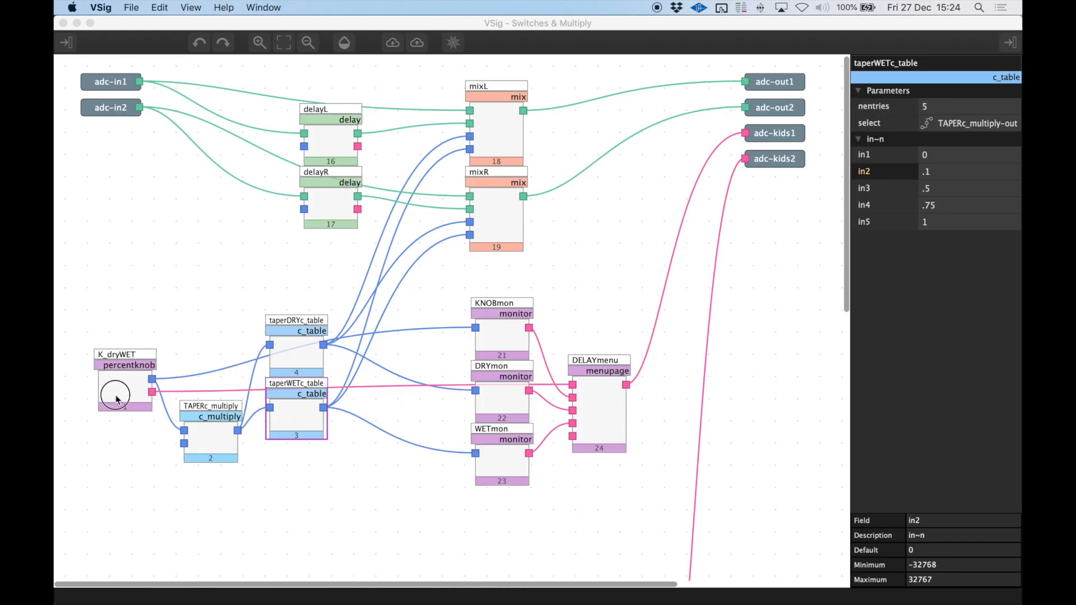
{"action": "left_click", "coordinate": [309, 352]}
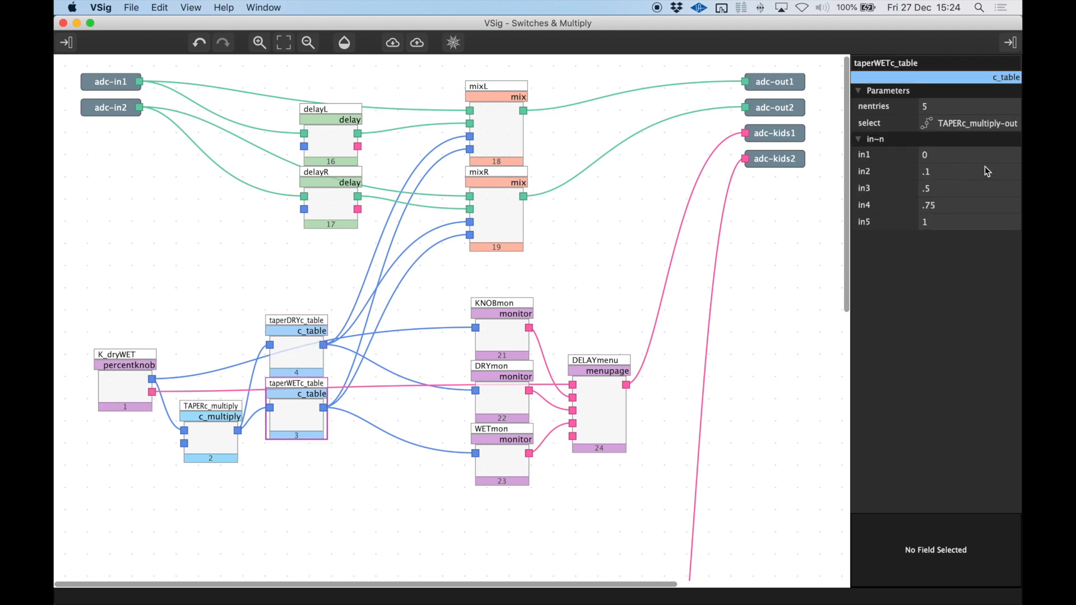
{"action": "left_click", "coordinate": [128, 385]}
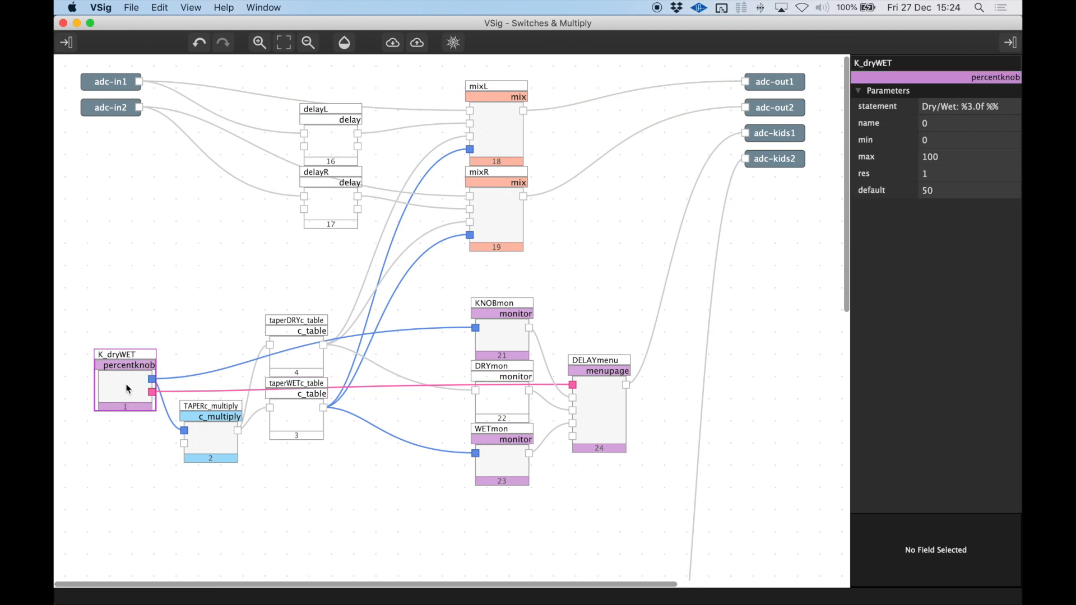
{"action": "left_click", "coordinate": [222, 429]}
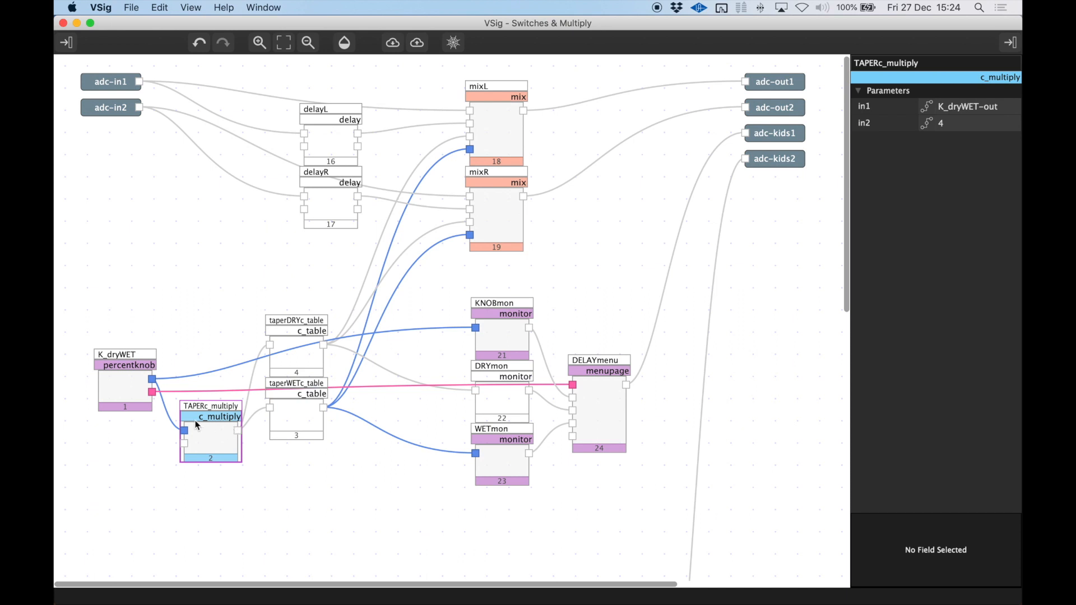
Compare the five table entries of taperDRYc_table with those of taperWETc_table.
{"action": "left_click", "coordinate": [293, 360]}
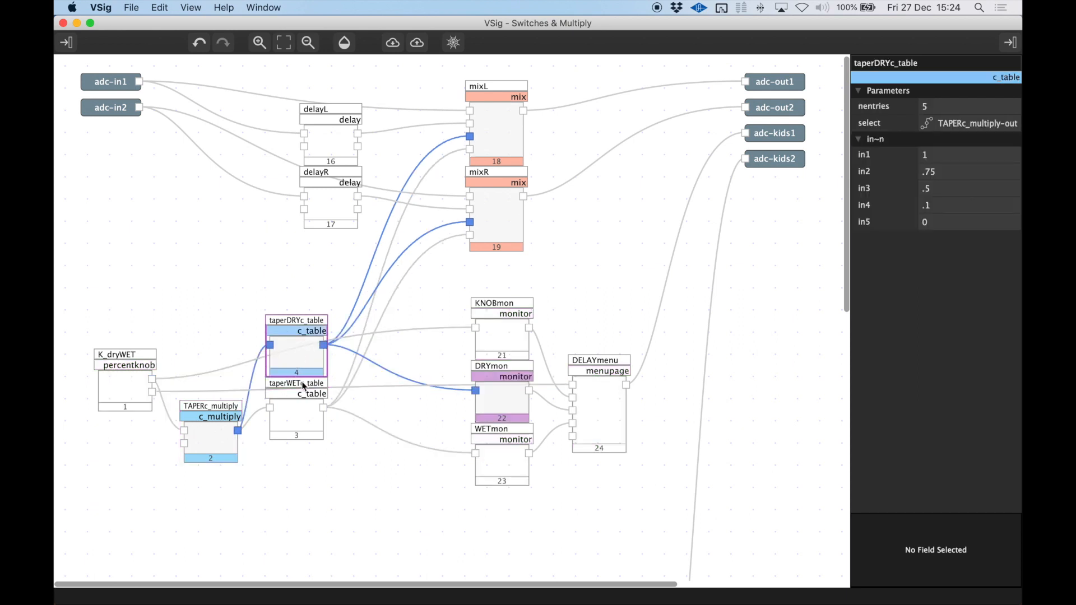
{"action": "left_click", "coordinate": [301, 424]}
{"action": "left_click", "coordinate": [297, 339]}
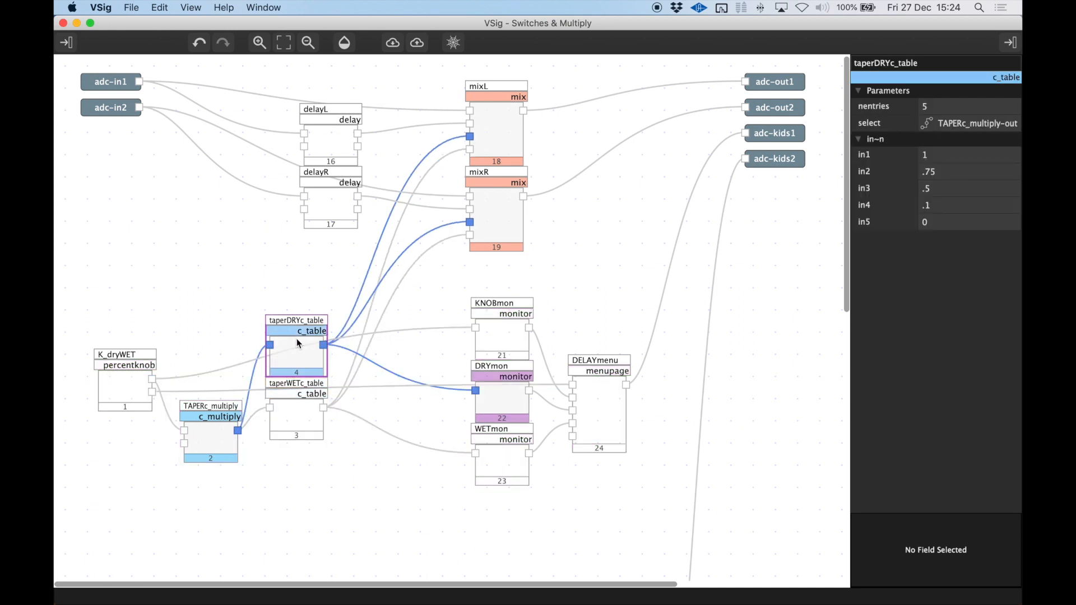
{"action": "left_click", "coordinate": [294, 413]}
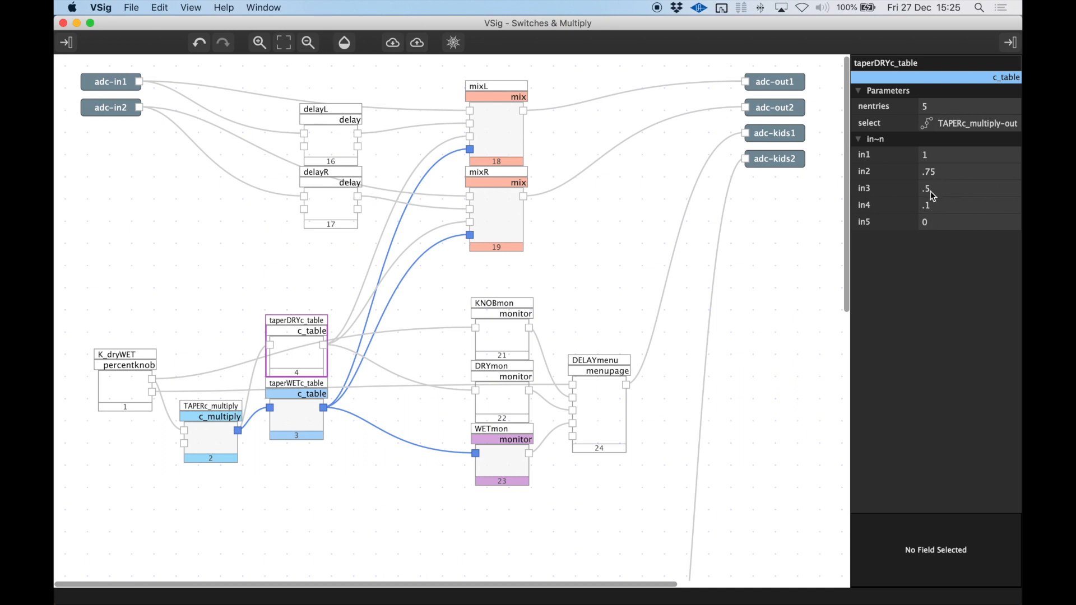
{"action": "left_click", "coordinate": [302, 419]}
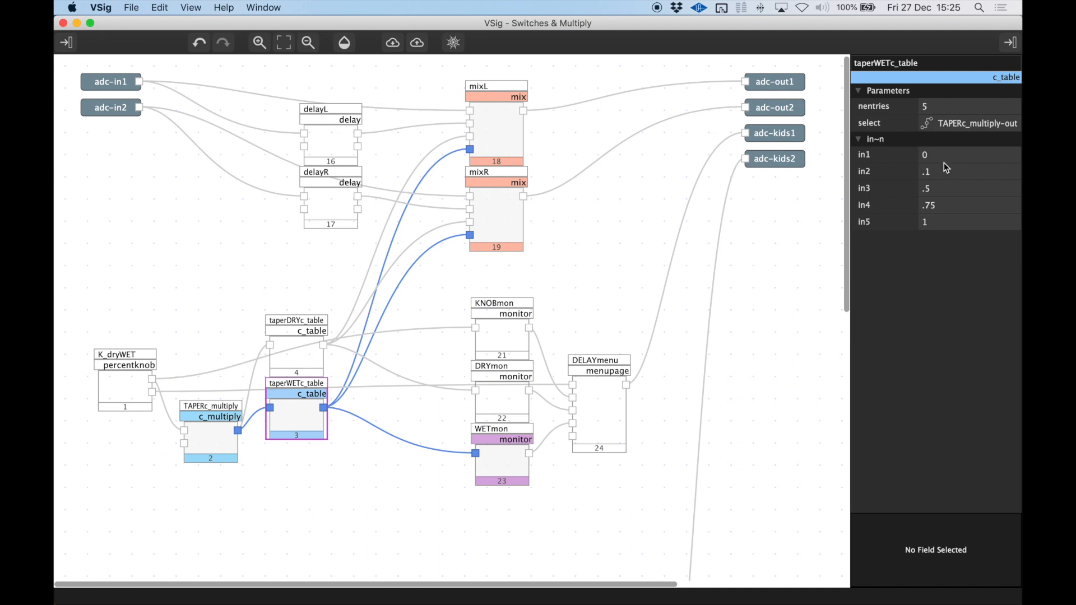
Connect the output of TAPERc_multiply to KNOBmon in place of K_dryWET's output and save the algorithm.
{"action": "left_click", "coordinate": [212, 435]}
{"action": "left_click", "coordinate": [123, 385]}
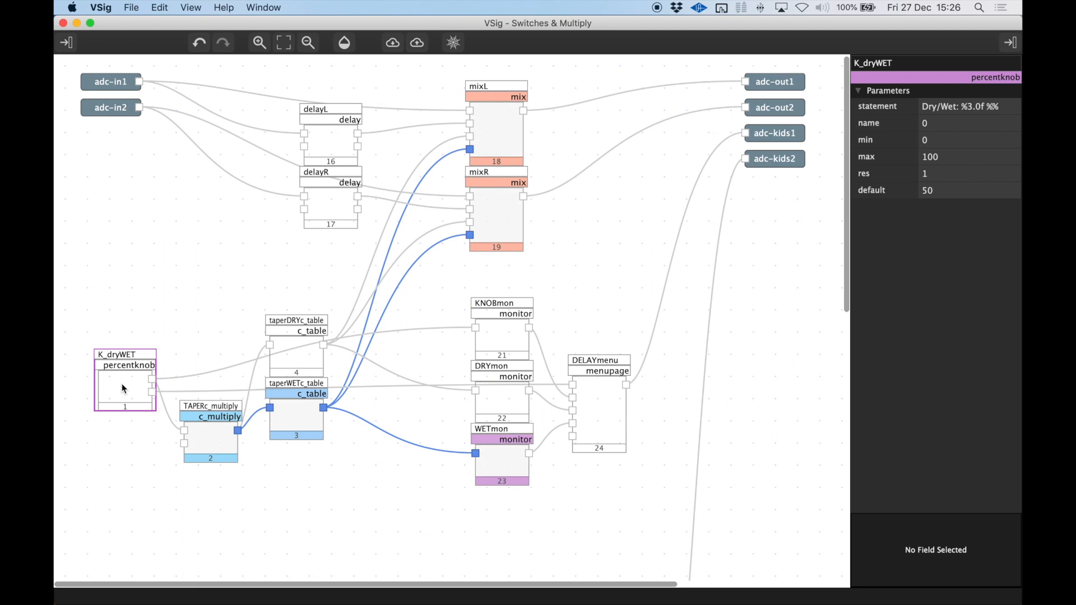
{"action": "left_click", "coordinate": [213, 436]}
{"action": "left_click_drag", "start_coordinate": [238, 430], "coordinate": [476, 328]}
{"action": "key", "text": "super+s"}
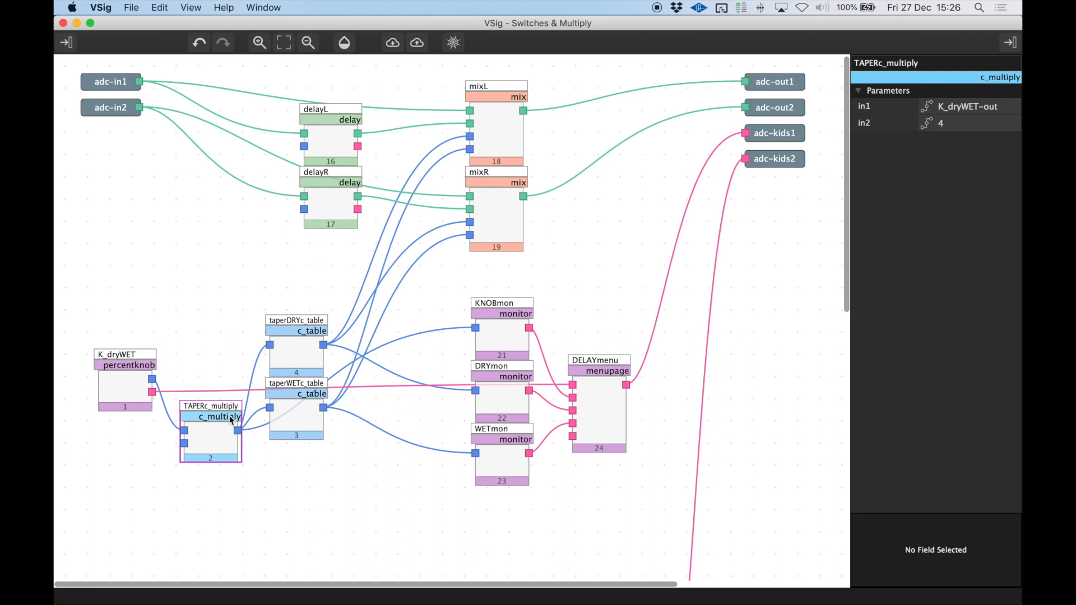
Examine how TAPERc_multiply scales the K_dryWET output to select among the five entries of taperDRYc_table.
{"action": "left_click", "coordinate": [297, 352]}
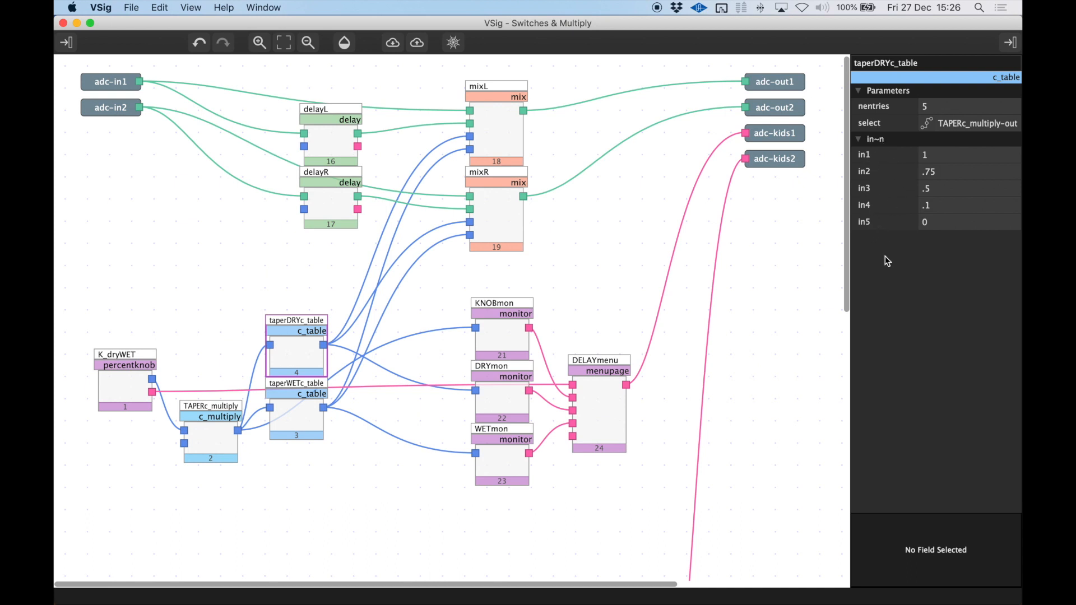
{"action": "left_click", "coordinate": [211, 436]}
{"action": "left_click", "coordinate": [105, 399]}
{"action": "left_click", "coordinate": [208, 442]}
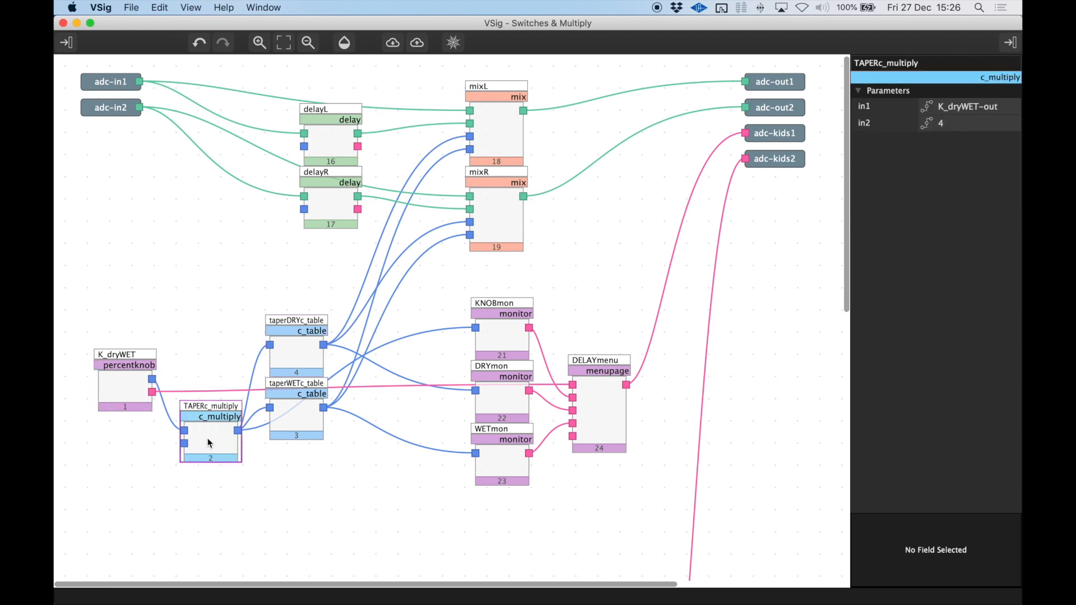
{"action": "left_click", "coordinate": [295, 357]}
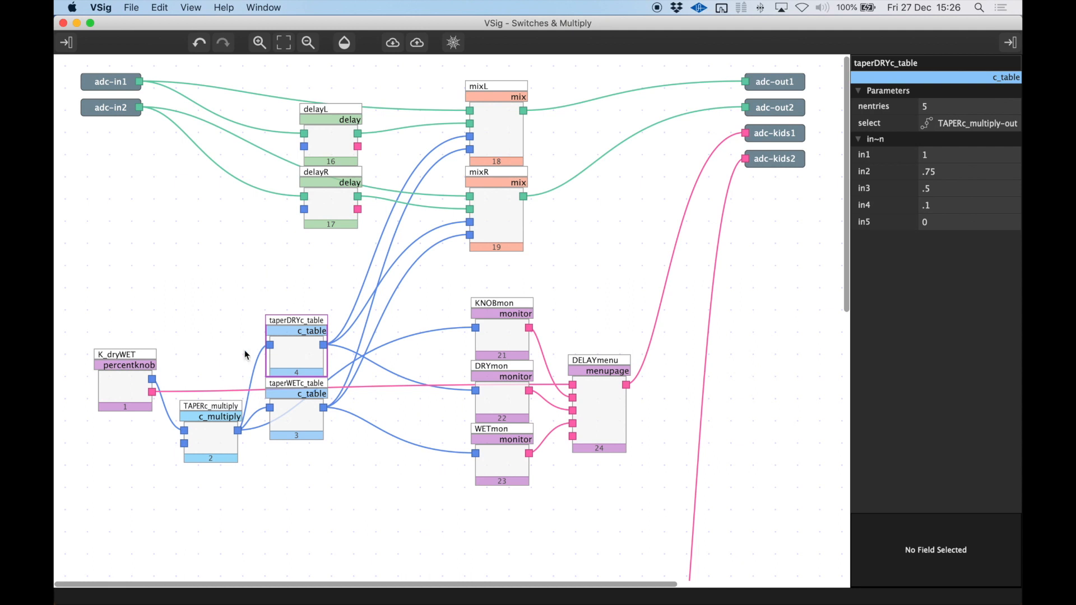
{"action": "left_click", "coordinate": [143, 389]}
{"action": "left_click", "coordinate": [212, 438]}
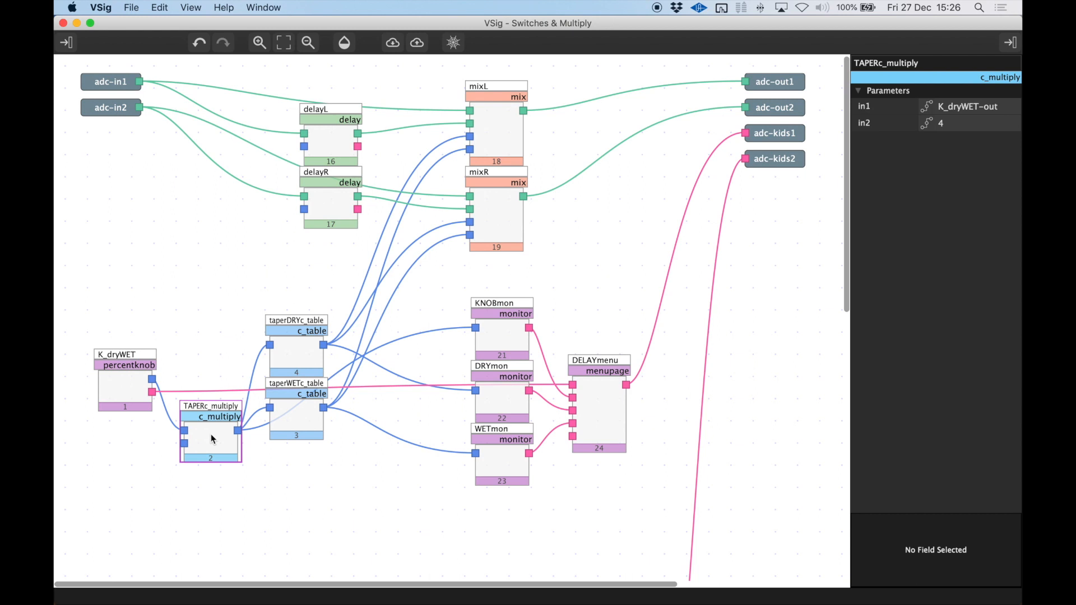
Review the individual taperDRYc_table entries in1 to in5 against TAPERc_multiply and the taperWETc_table entries.
{"action": "left_click", "coordinate": [289, 340]}
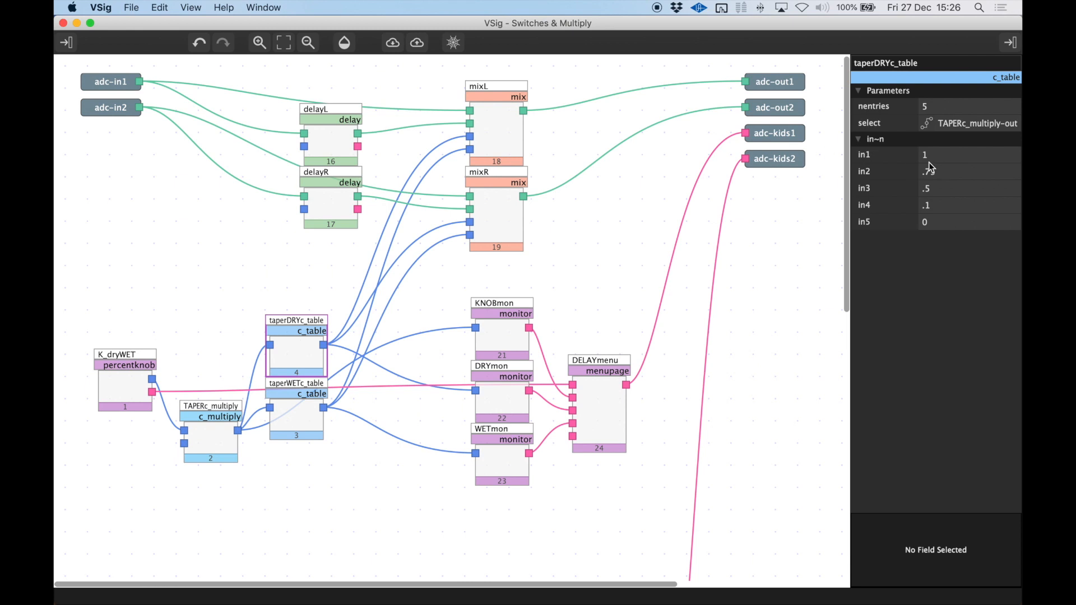
{"action": "left_click", "coordinate": [883, 154]}
{"action": "left_click", "coordinate": [879, 172]}
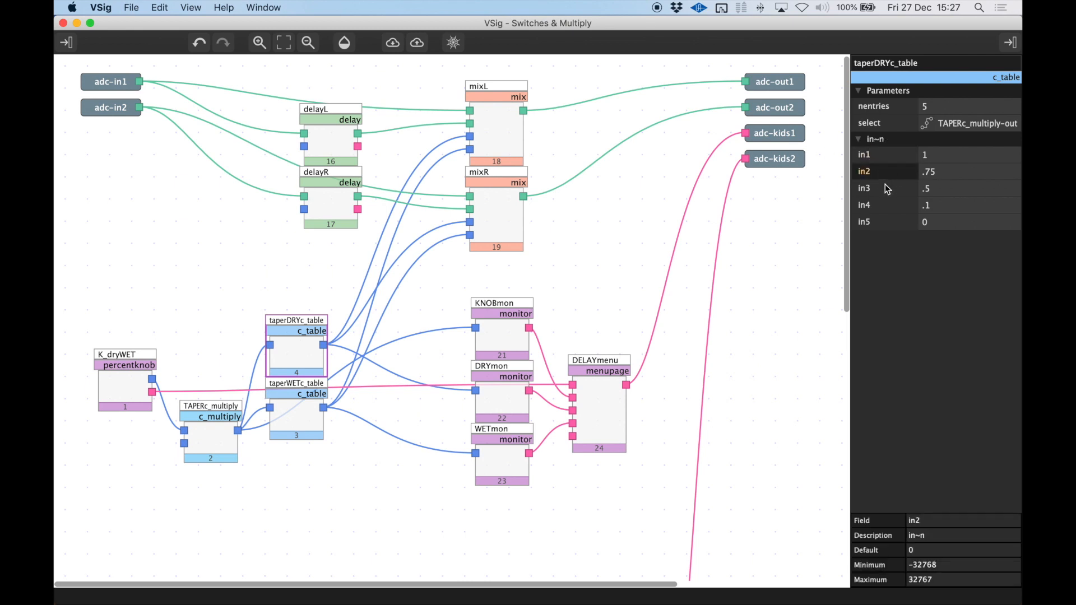
{"action": "left_click", "coordinate": [885, 223]}
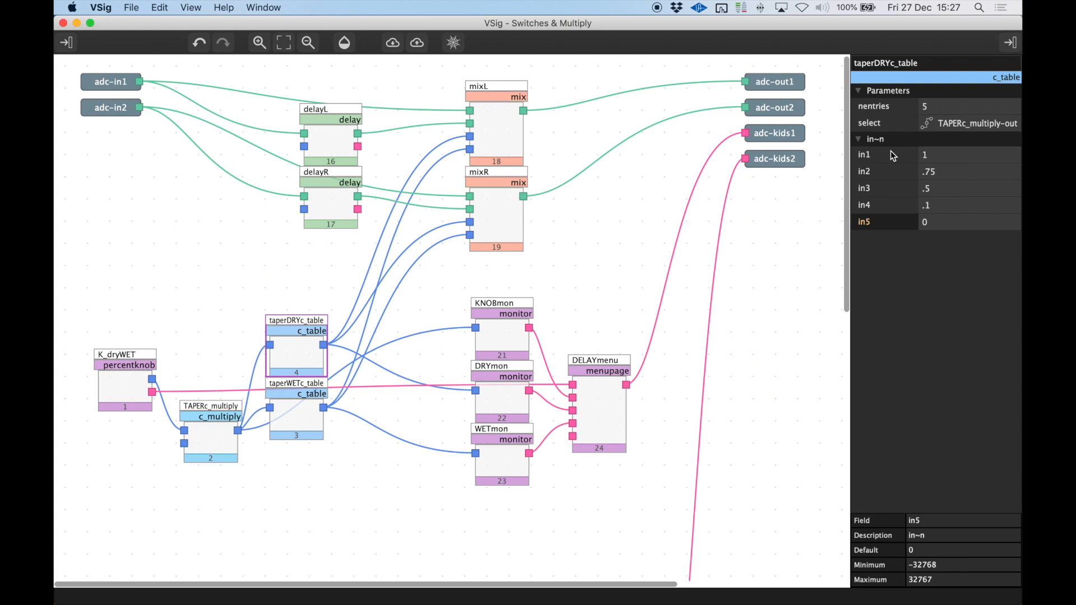
{"action": "left_click", "coordinate": [202, 435]}
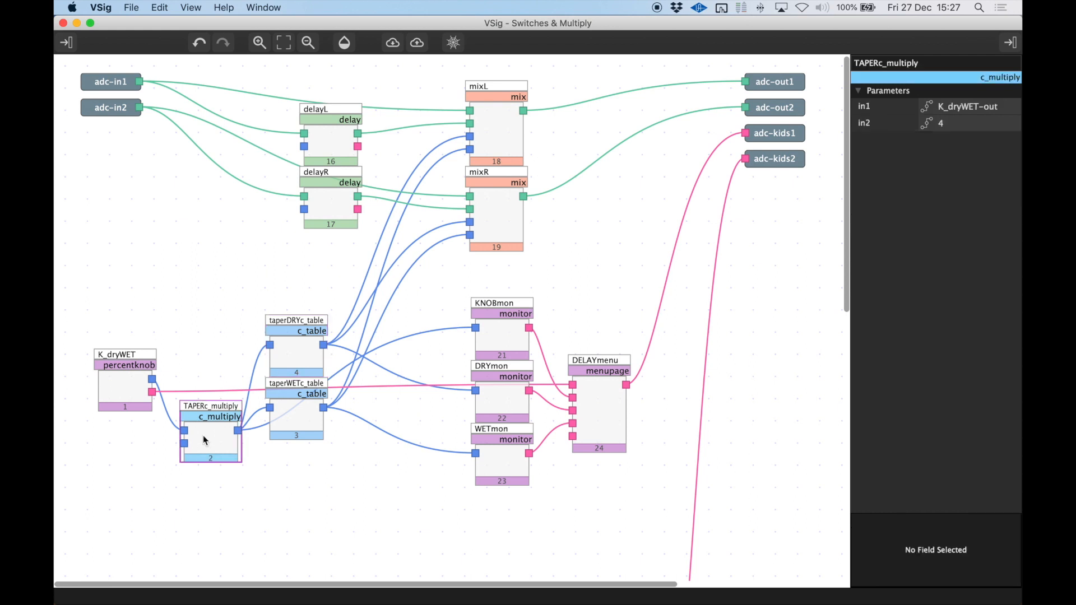
{"action": "left_click", "coordinate": [295, 355]}
{"action": "left_click", "coordinate": [293, 414]}
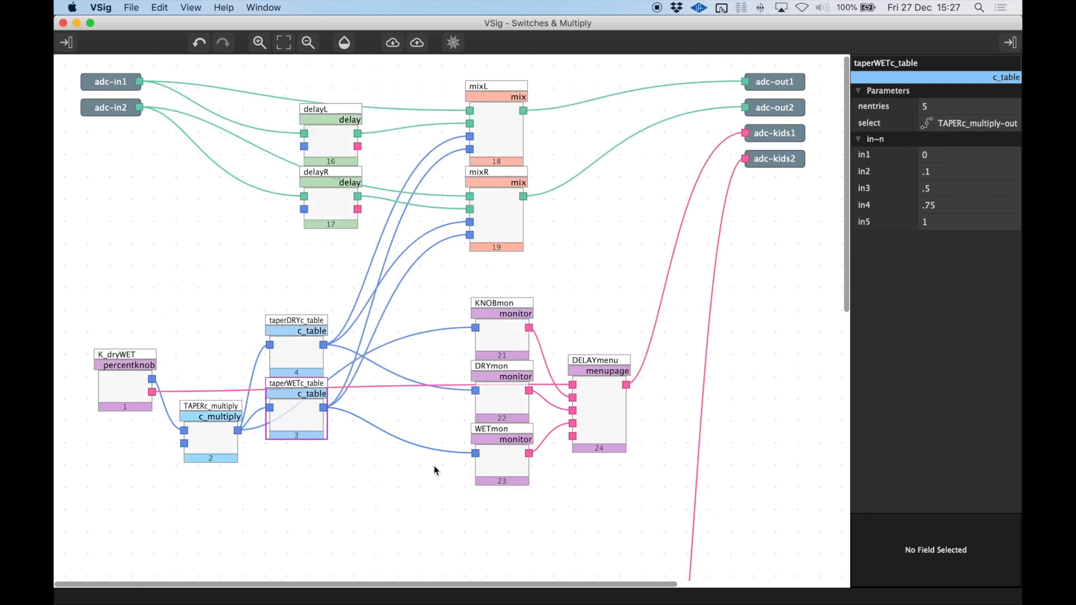
Send the algorithm "Switches etc" to FX Chain 1 Slot 1 and switch to Emote.
{"action": "left_click", "coordinate": [417, 43]}
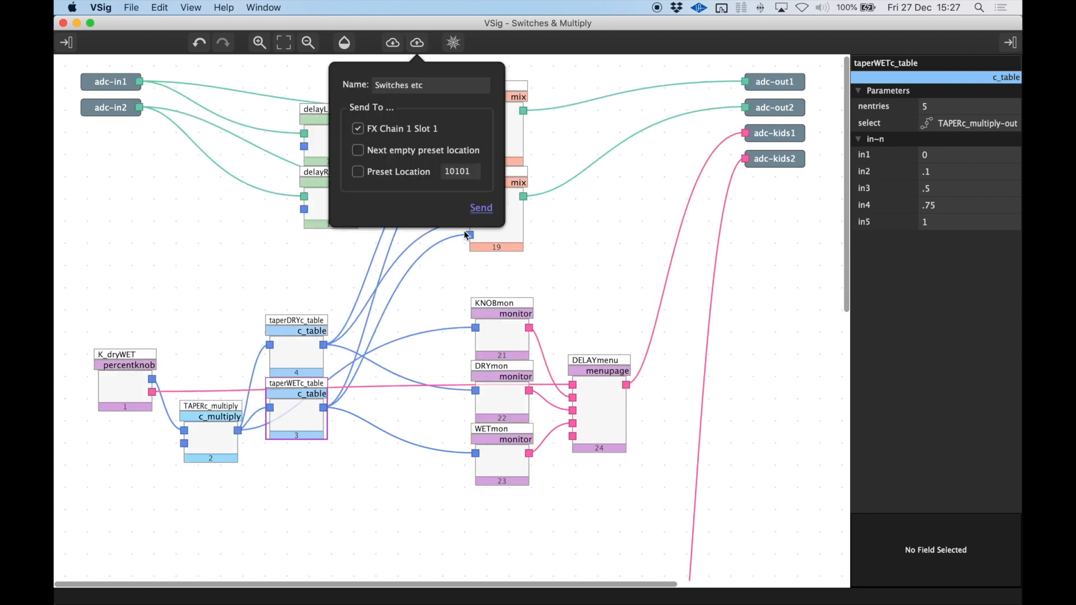
{"action": "left_click", "coordinate": [488, 210]}
{"action": "key", "text": "super+Tab"}
{"action": "key", "text": "super+Tab"}
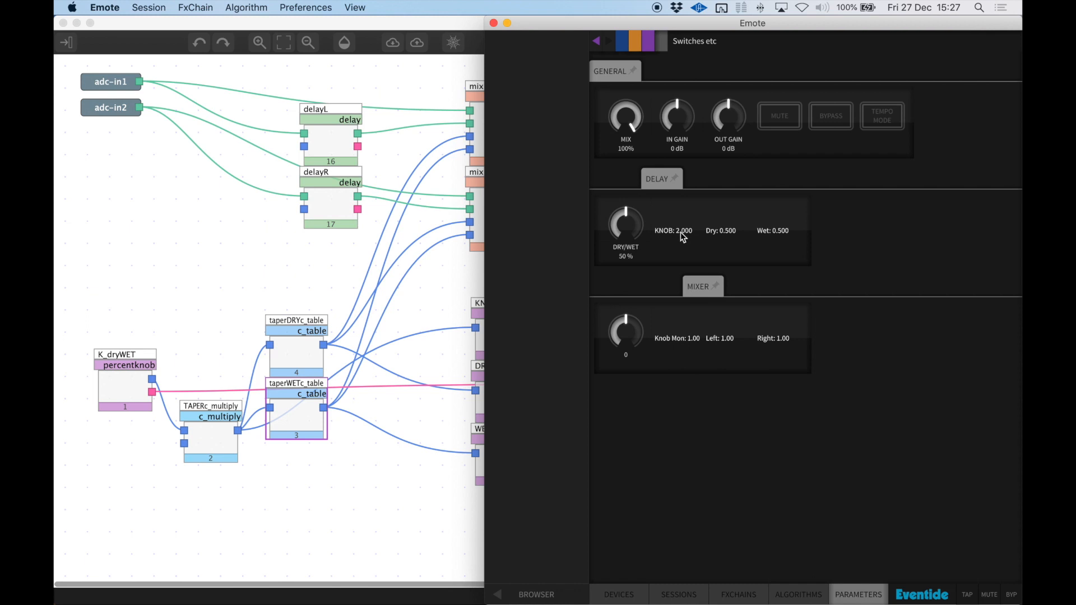
Sweep the delay's DRY/WET knob through its range to check the KNOB, Dry and Wet monitors, then reset it to 50 %.
{"action": "left_click_drag", "start_coordinate": [632, 228], "coordinate": [630, 42]}
{"action": "left_click_drag", "start_coordinate": [622, 225], "coordinate": [610, 555]}
{"action": "left_click_drag", "start_coordinate": [625, 218], "coordinate": [619, 67]}
{"action": "left_click_drag", "start_coordinate": [626, 225], "coordinate": [636, 320]}
{"action": "double_click", "coordinate": [626, 228]}
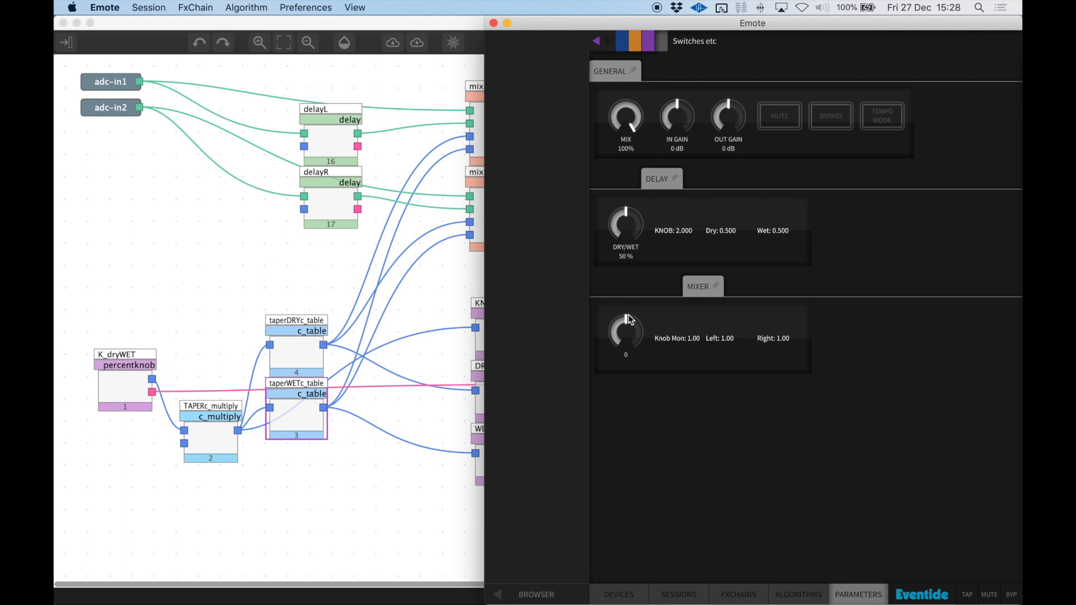